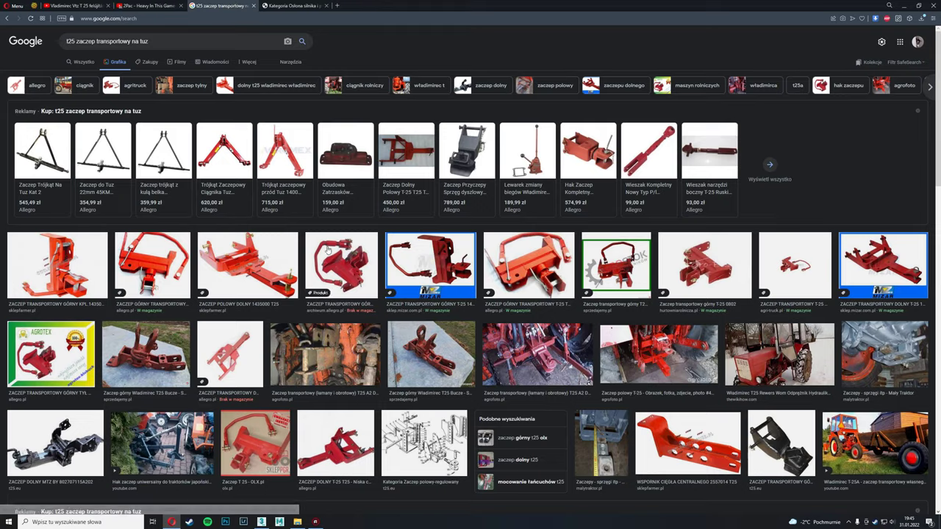
Scroll through the T-25 hitch reference images and parts catalogue pages in the browser.
scroll(326, 250, down, 2)
scroll(326, 251, down, 3)
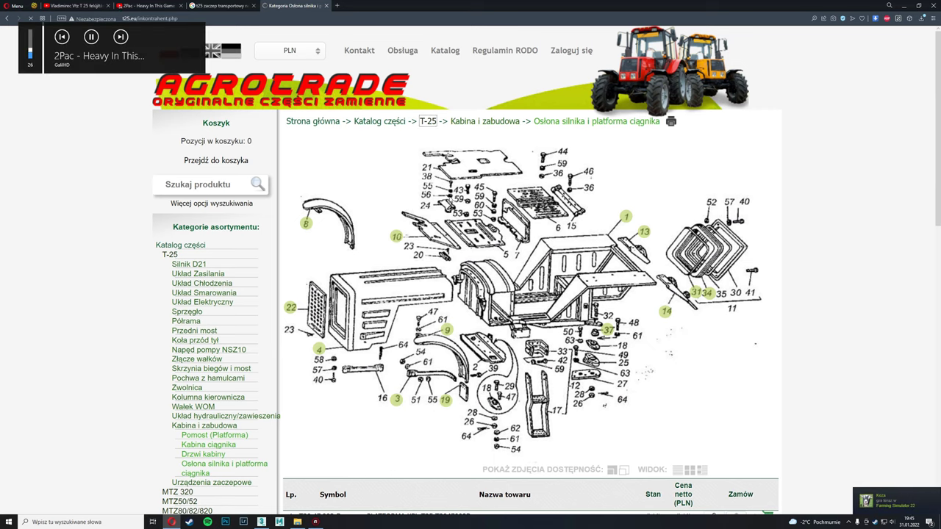
scroll(519, 415, down, 1)
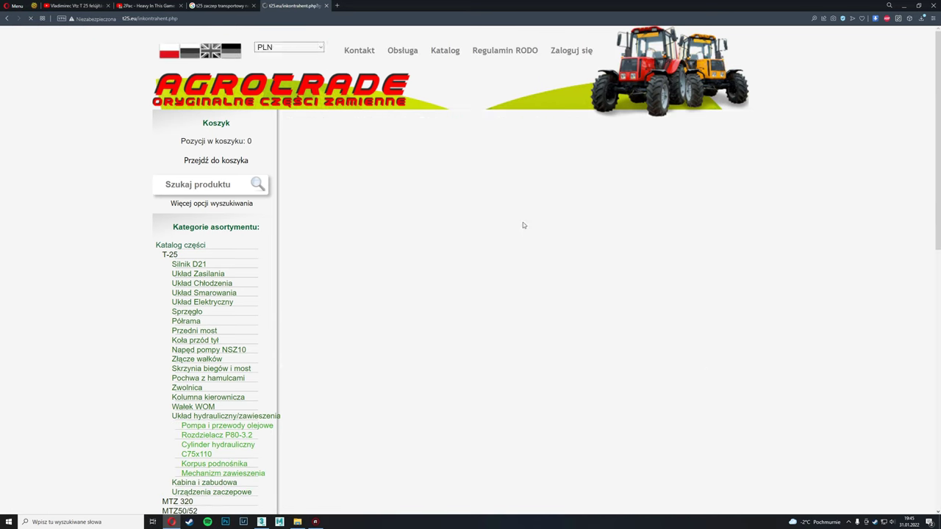
scroll(523, 224, down, 1)
scroll(523, 224, down, 2)
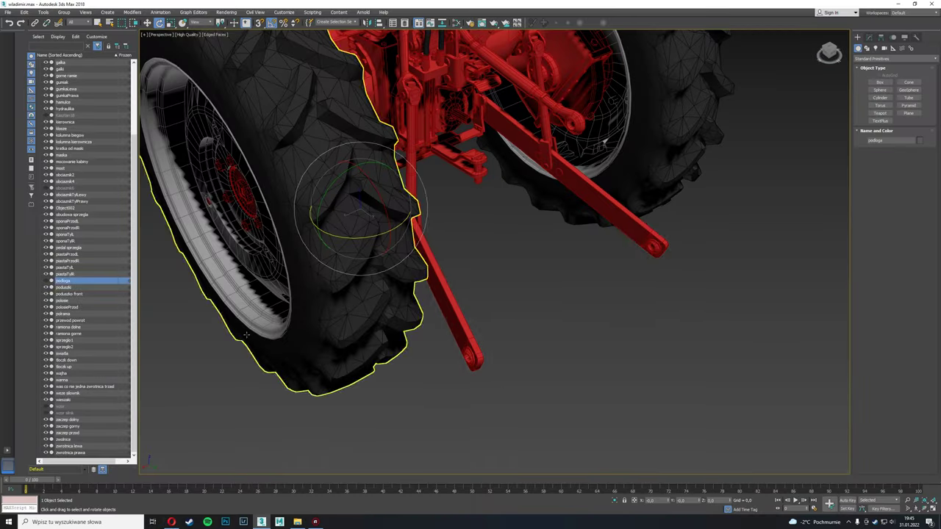
Detach a clone of the red arm's end polygons as the new object Object003.
scroll(599, 278, up, 5)
scroll(599, 277, up, 4)
key(4)
mouse_move(599, 278)
alt+middle_down()
mouse_move(601, 307)
mouse_move(208, 33)
alt+middle_up()
click(499, 269)
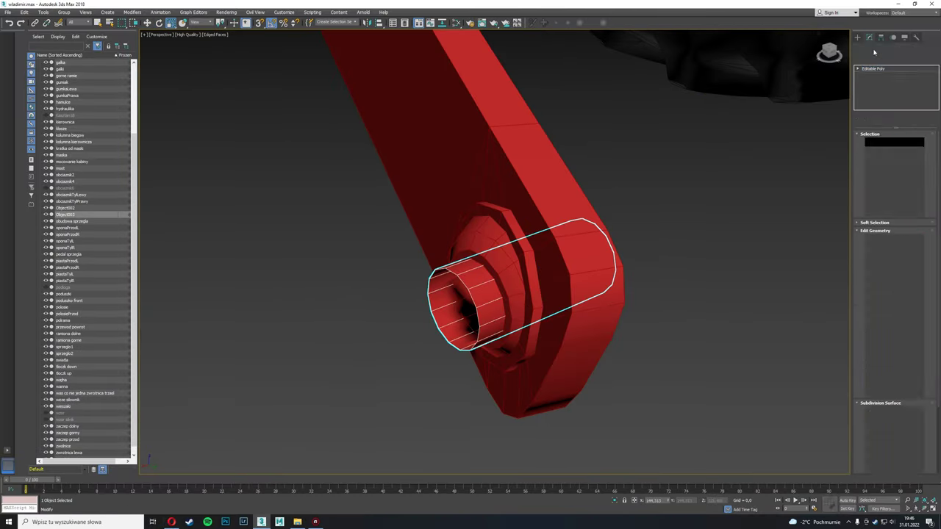
mouse_move(499, 270)
alt+middle_down()
mouse_move(470, 279)
mouse_move(497, 289)
mouse_move(450, 298)
alt+middle_up()
Shift-drag the open border outward into a long cylindrical pin extending past the arm.
key(3)
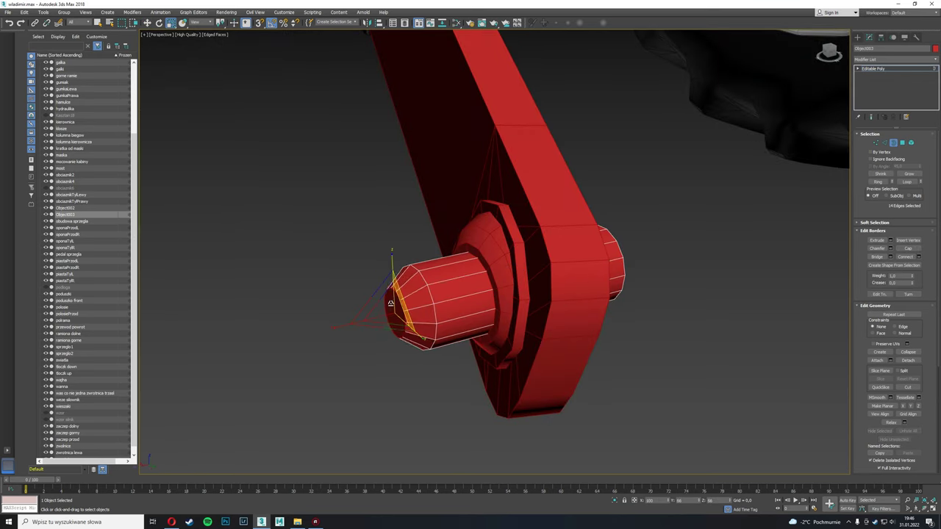
mouse_move(390, 303)
alt+middle_down()
mouse_move(428, 297)
mouse_move(441, 308)
mouse_move(735, 221)
mouse_move(515, 294)
alt+middle_up()
click(172, 522)
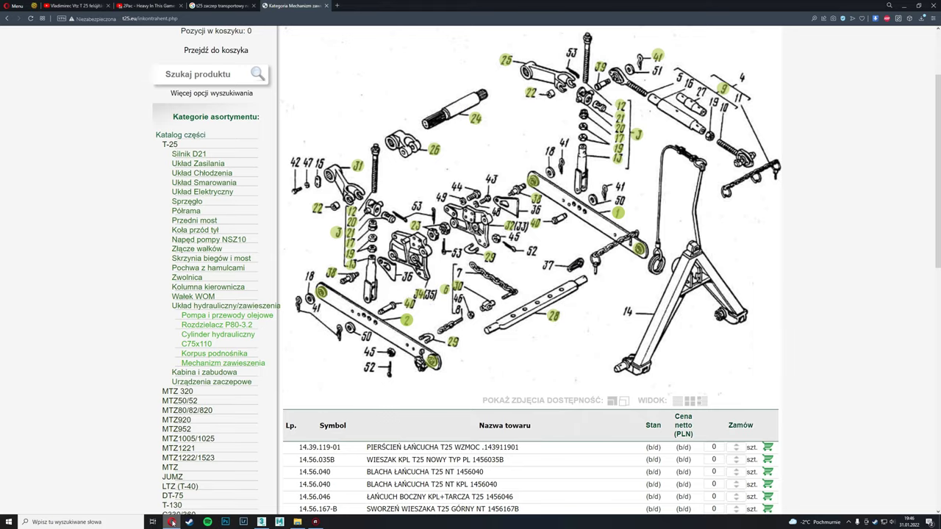
click(172, 522)
alt+middle_drag(672, 301, 593, 316)
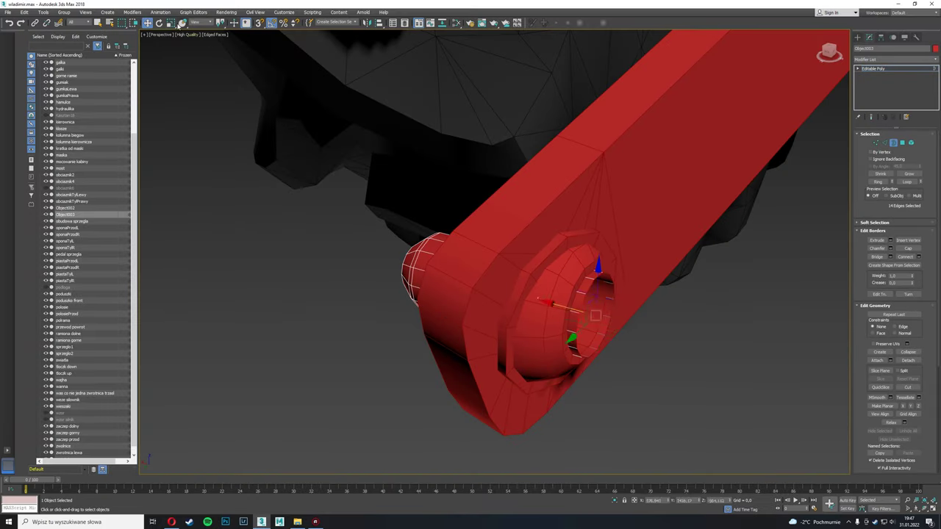
drag(590, 284, 597, 270)
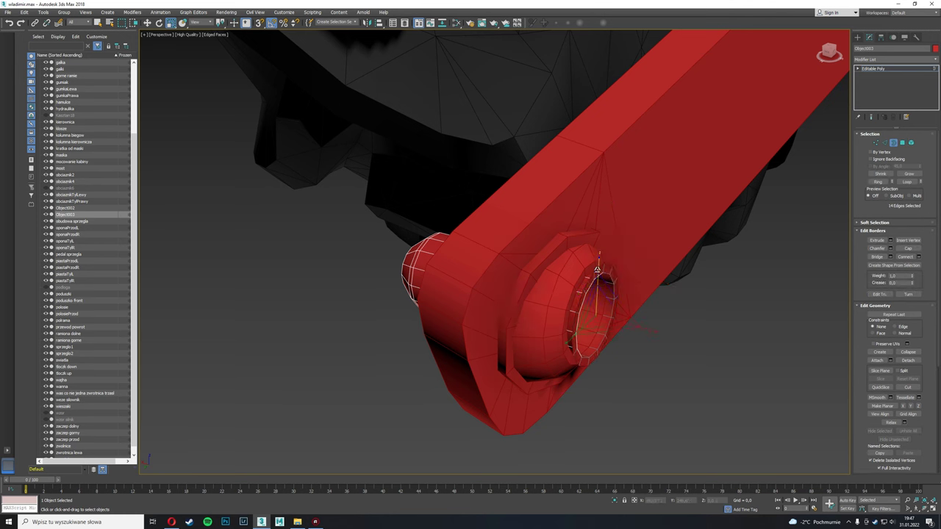
shift+drag(566, 307, 647, 331)
alt+middle_drag(648, 331, 776, 315)
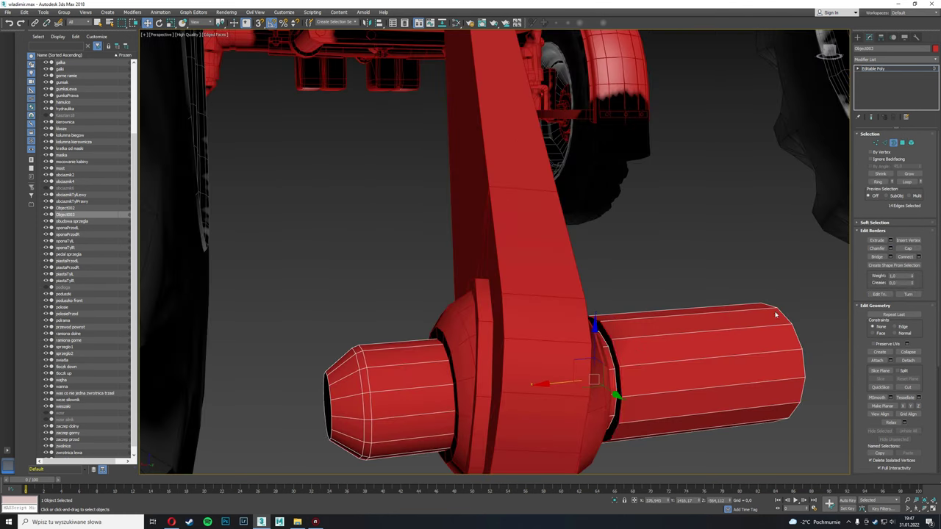
mouse_move(632, 242)
alt+middle_down()
mouse_move(662, 252)
mouse_move(559, 250)
alt+middle_up()
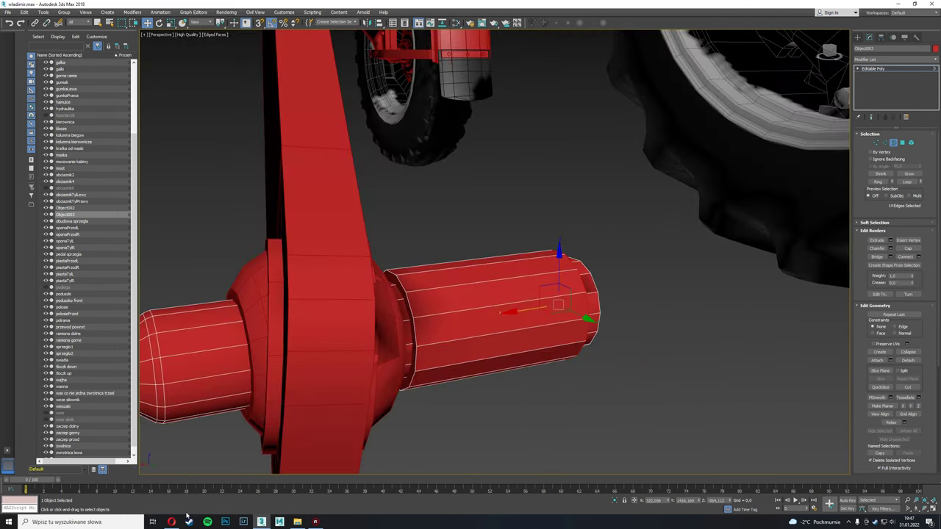
Compare against the catalogue hitch diagram and select the thin ring Object004.
click(172, 522)
click(181, 521)
mouse_move(470, 324)
alt+middle_down()
mouse_move(530, 335)
mouse_move(445, 314)
alt+middle_up()
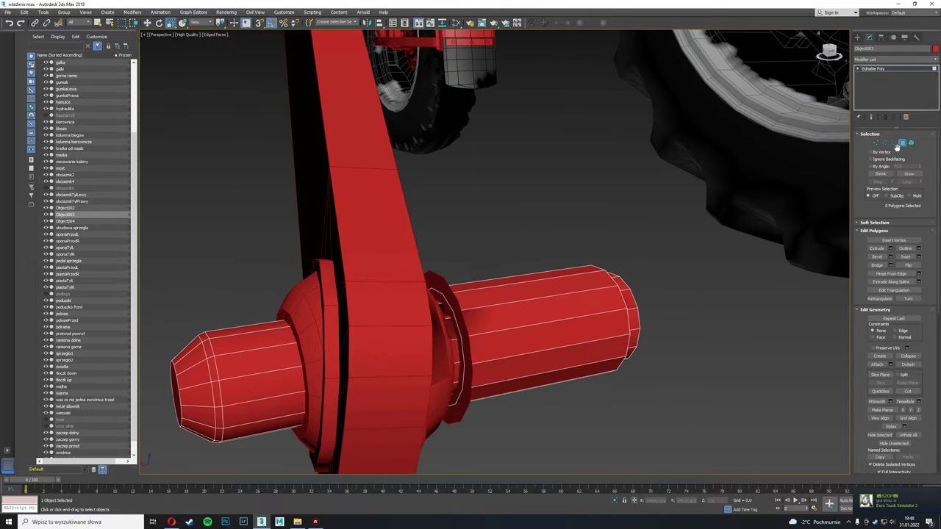
click(448, 342)
In the framed Right wireframe view, move Object004's vertices into an angular plate outline.
alt+middle_drag(449, 342, 453, 312)
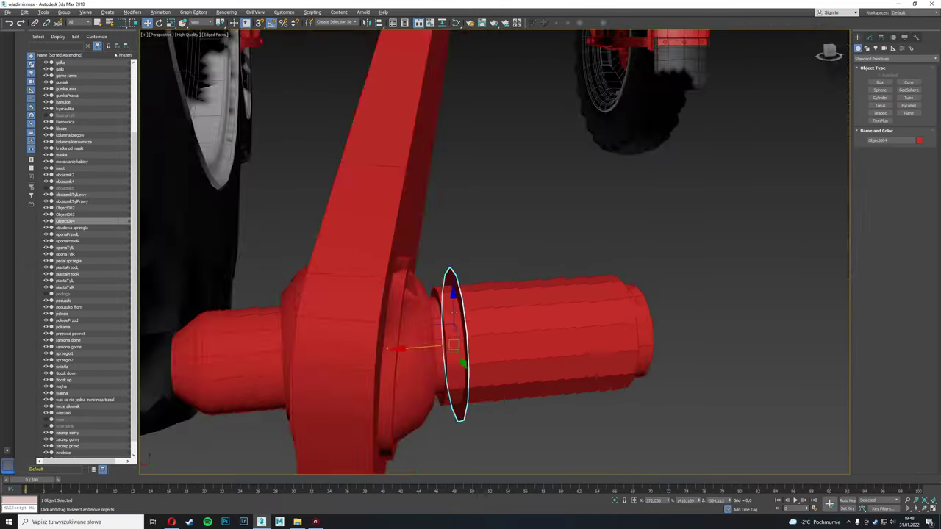
key(l)
key(z)
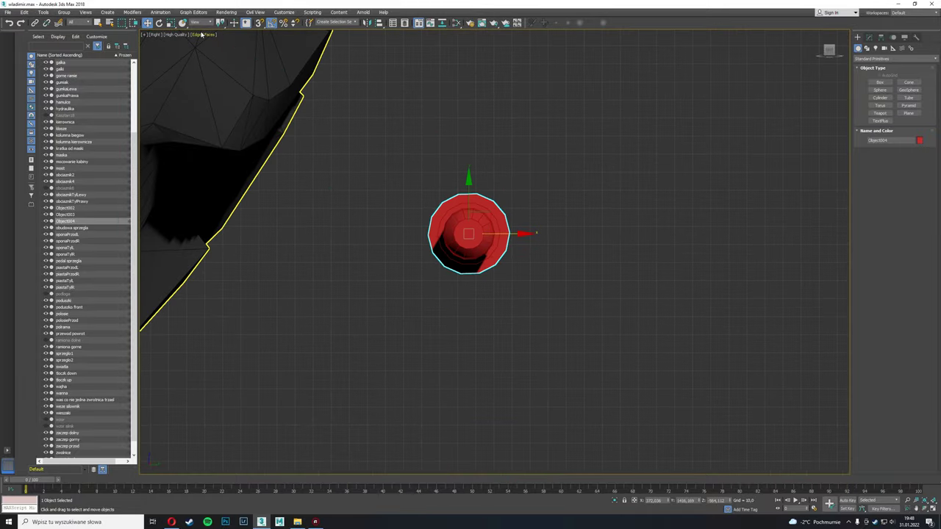
key(F3)
scroll(535, 186, up, 3)
key(1)
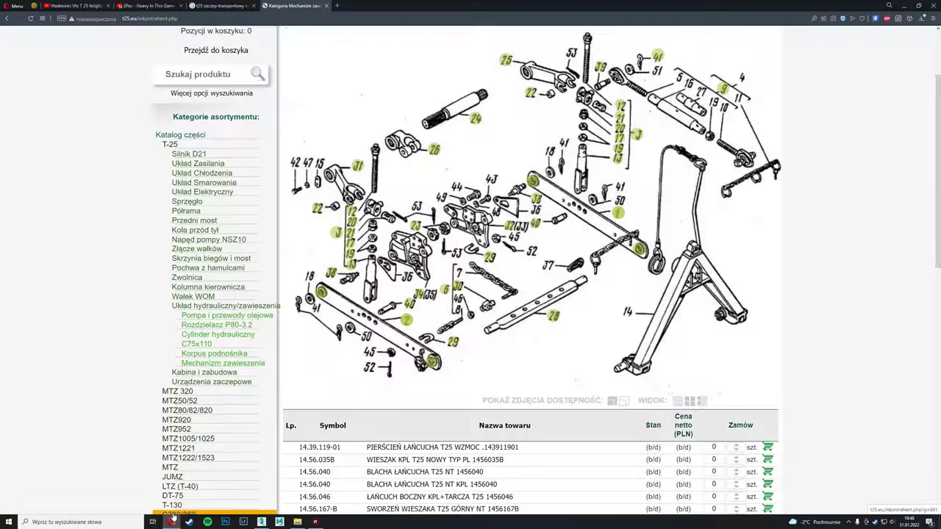
drag(431, 354, 449, 366)
drag(493, 254, 641, 331)
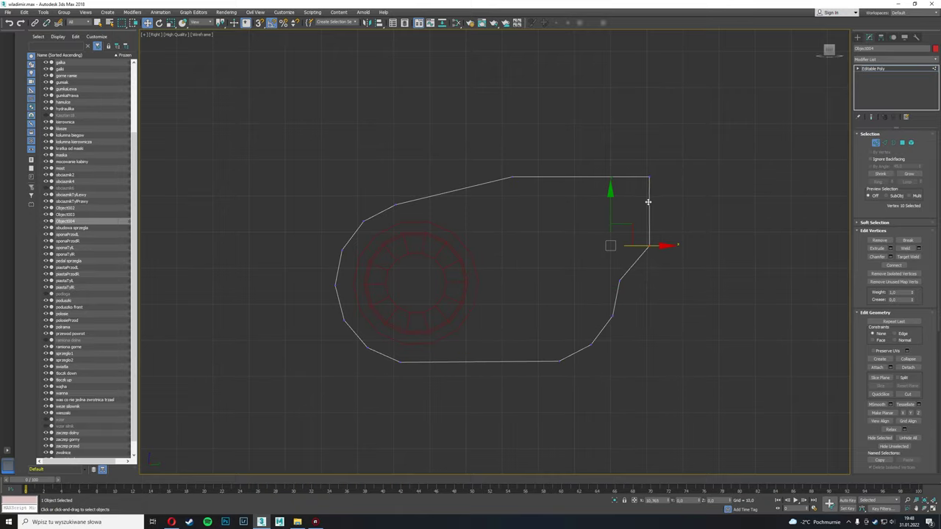
drag(603, 254, 626, 289)
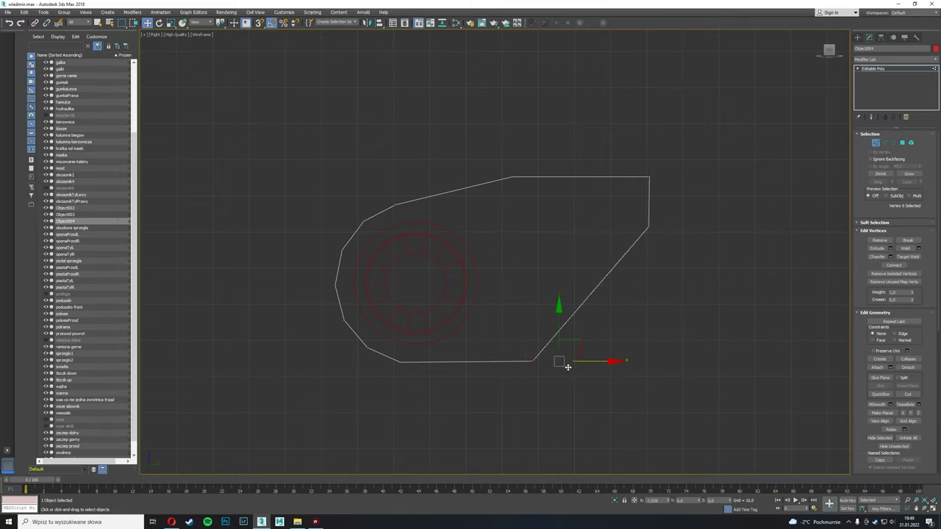
Back in Perspective, chamfer the plate's edge to create the fold crease.
click(171, 522)
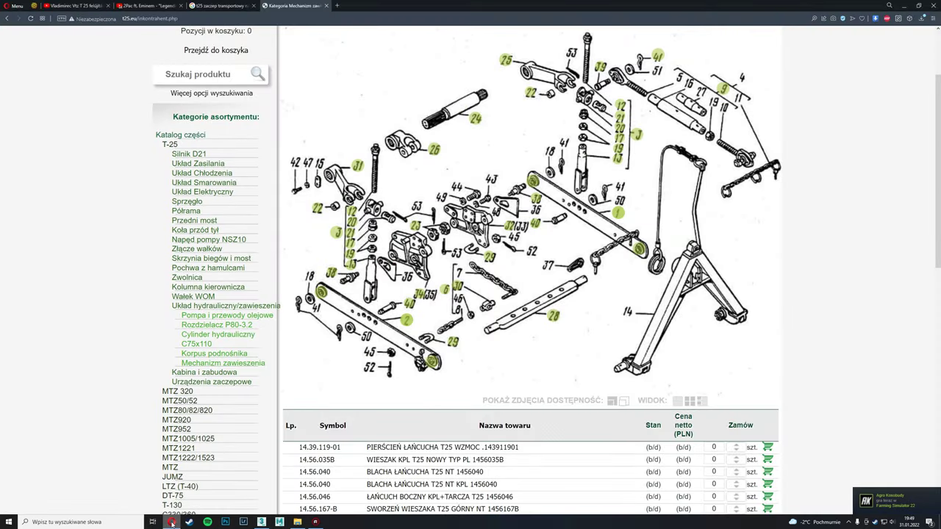
click(172, 523)
key(p)
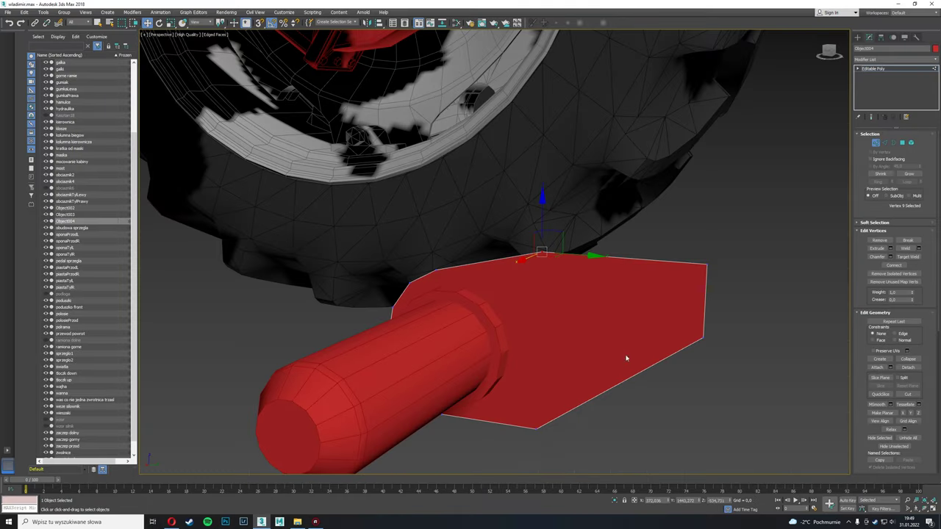
click(885, 143)
alt+middle_drag(562, 359, 608, 331)
key(2)
click(499, 319)
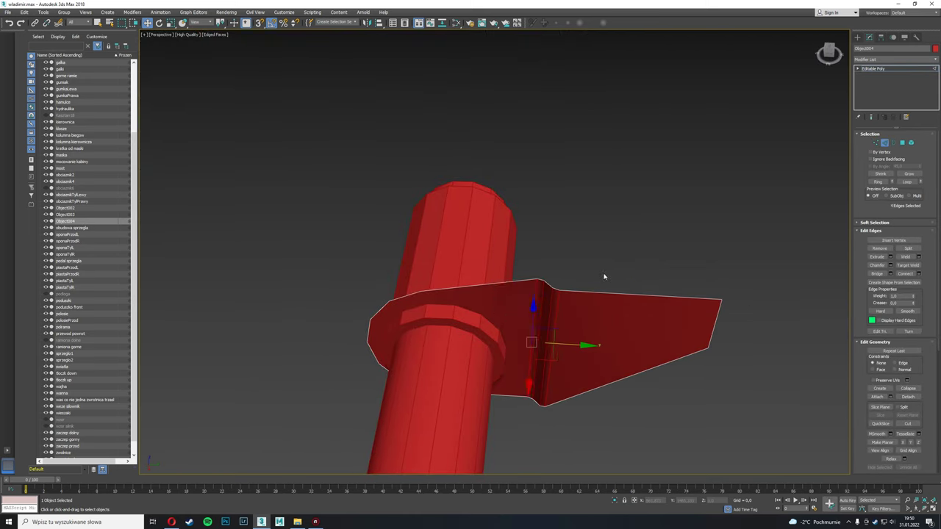
Add a Shell modifier to thicken the side plate and collapse it to Editable Poly.
mouse_move(604, 276)
alt+middle_down()
mouse_move(609, 199)
mouse_move(618, 221)
alt+middle_up()
click(895, 59)
click(919, 156)
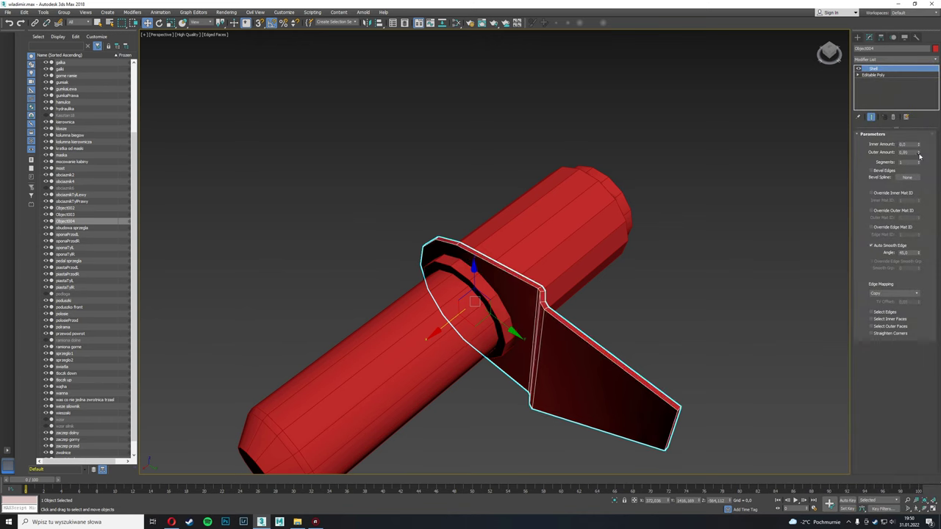
mouse_move(712, 132)
alt+middle_down()
mouse_move(605, 154)
mouse_move(678, 165)
alt+middle_up()
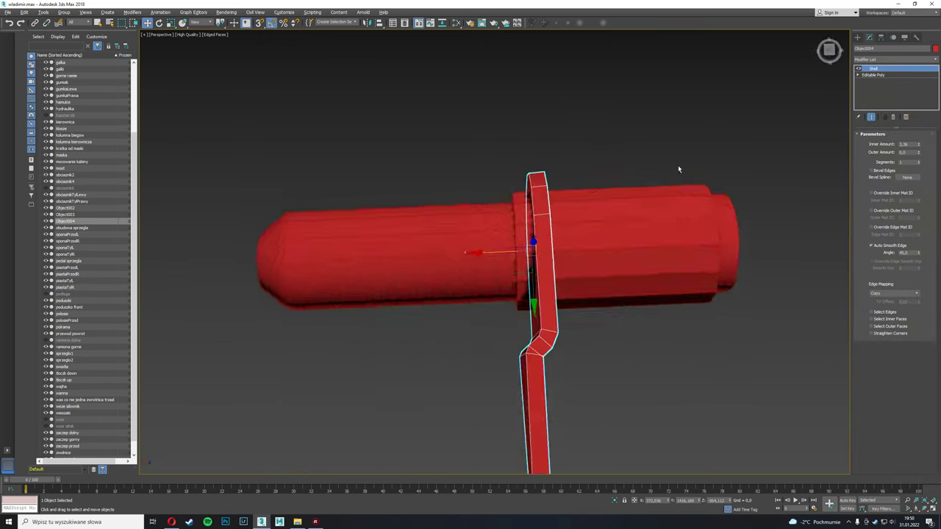
key(ctrl+z)
click(917, 37)
click(869, 37)
key(3)
Set up a view with the pin horizontal and Cut new edges into the plate.
mouse_move(712, 198)
alt+middle_down()
mouse_move(477, 230)
mouse_move(553, 208)
alt+middle_up()
key(2)
key(alt+w)
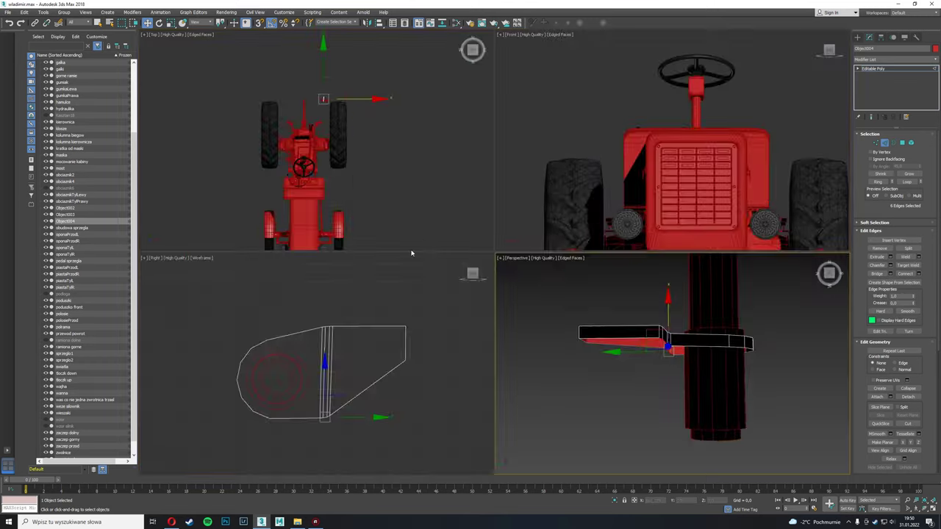
key(alt+w)
alt+middle_drag(466, 232, 462, 236)
key(alt+w)
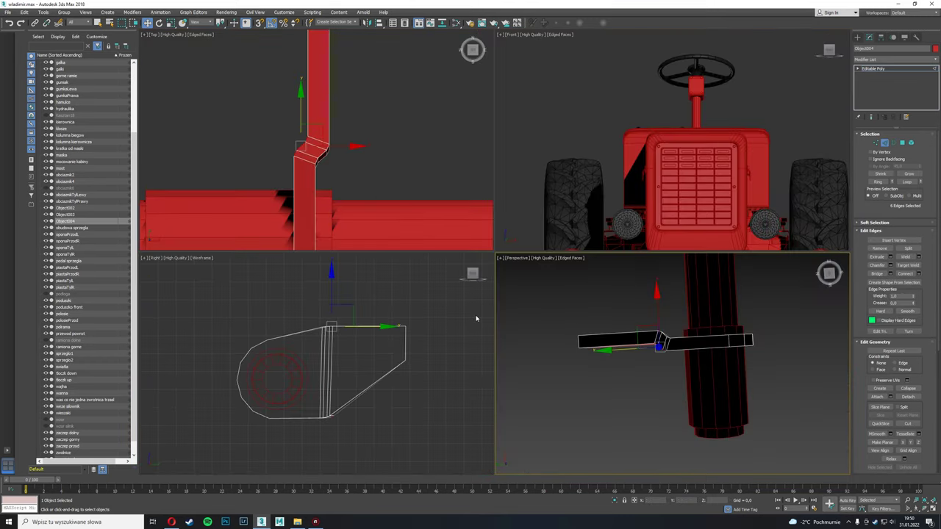
key(alt+w)
mouse_move(668, 357)
alt+middle_down()
mouse_move(705, 370)
mouse_move(596, 261)
mouse_move(874, 137)
alt+middle_up()
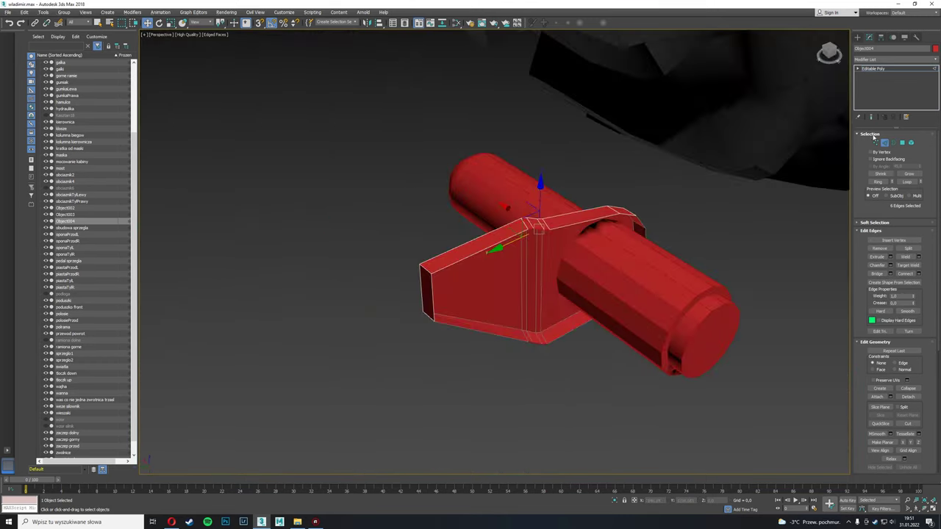
mouse_move(434, 288)
alt+middle_down()
mouse_move(688, 281)
mouse_move(466, 316)
alt+middle_up()
key(1)
key(alt+c)
Unhide the tractor and cut further edges across the plate from below.
alt+middle_drag(476, 255, 626, 294)
key(2)
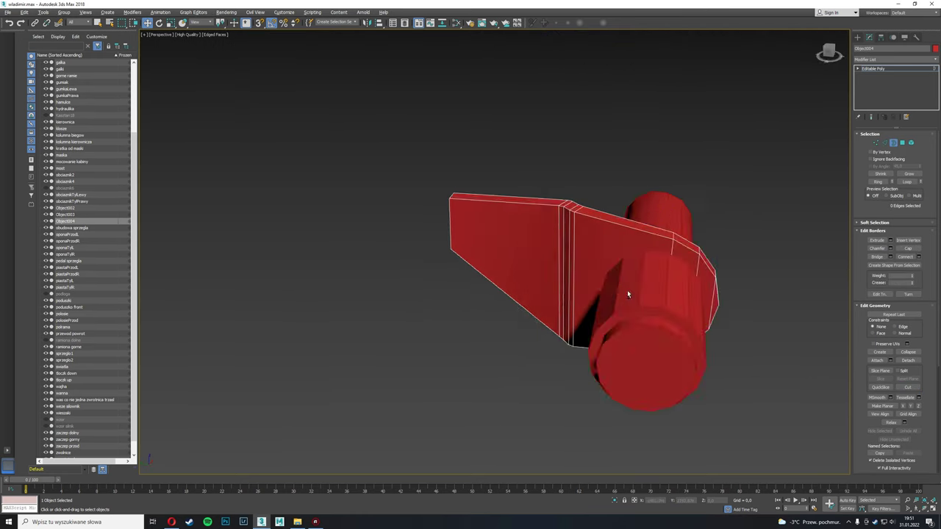
key(alt+q)
alt+middle_drag(661, 251, 706, 279)
key(1)
key(alt+c)
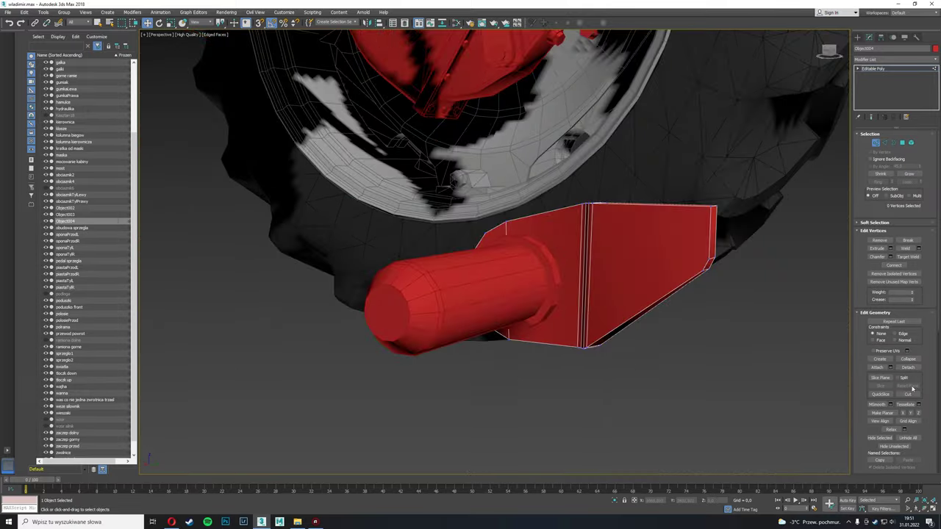
scroll(739, 302, up, 3)
alt+middle_drag(572, 202, 546, 195)
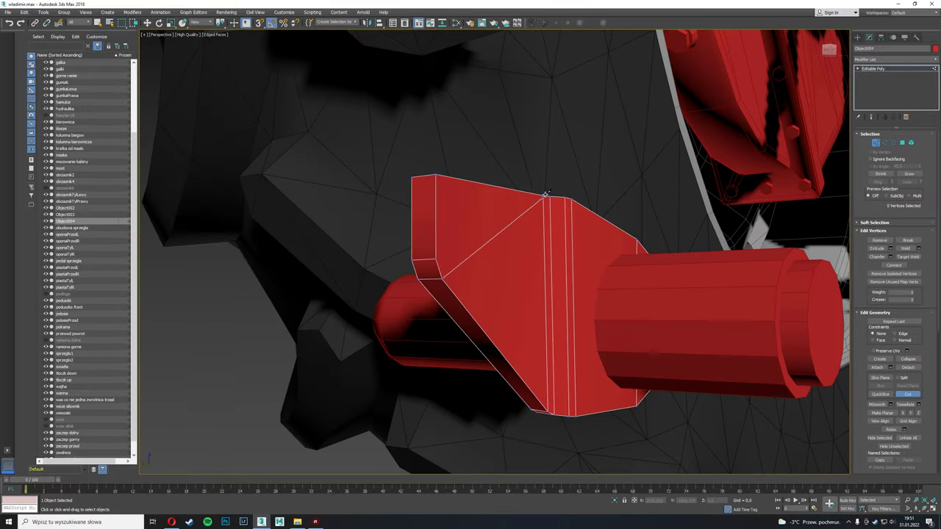
Place a matching copy of the plate, Object005, further along the pin.
right_click(485, 251)
alt+middle_drag(485, 251, 559, 265)
key(alt+Tab)
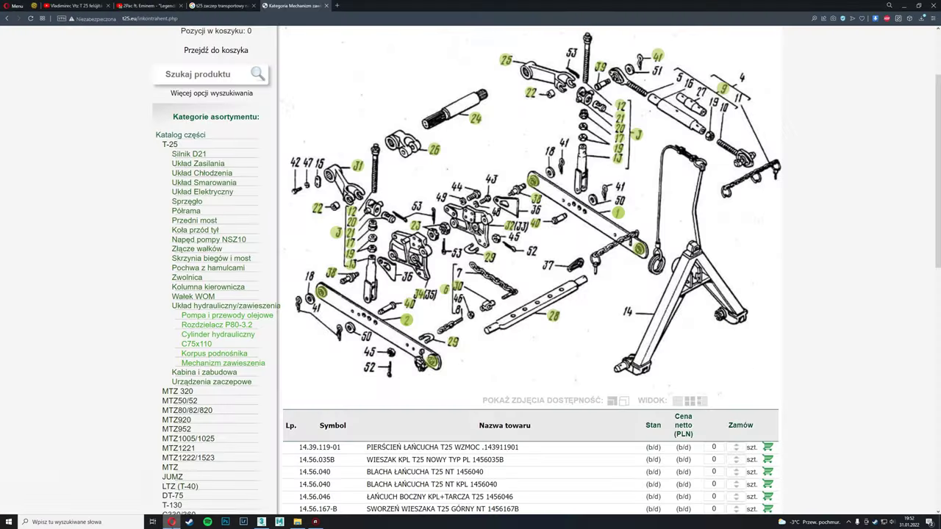
key(alt+Tab)
Attach the first plate into the bracket and select the bracket object.
click(647, 265)
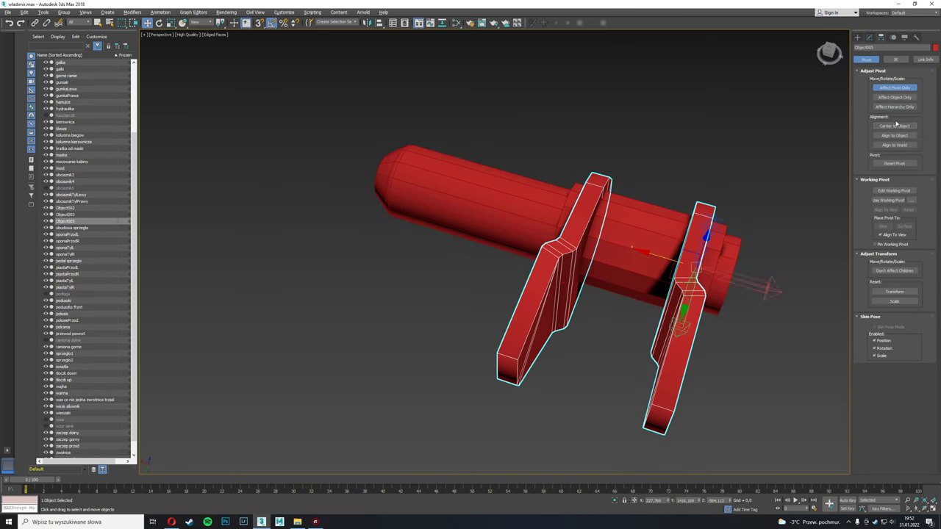
alt+middle_drag(657, 216, 691, 243)
scroll(779, 258, up, 3)
mouse_move(779, 259)
alt+middle_down()
mouse_move(551, 161)
mouse_move(766, 279)
mouse_move(594, 272)
mouse_move(588, 259)
mouse_move(466, 248)
alt+middle_up()
scroll(638, 267, down, 5)
click(638, 267)
key(alt+Tab)
key(alt+Tab)
scroll(588, 260, up, 5)
Shift-move clones of the bracket's two top faces upward above the sides.
key(4)
click(485, 243)
shift+drag(562, 243, 563, 198)
key(Return)
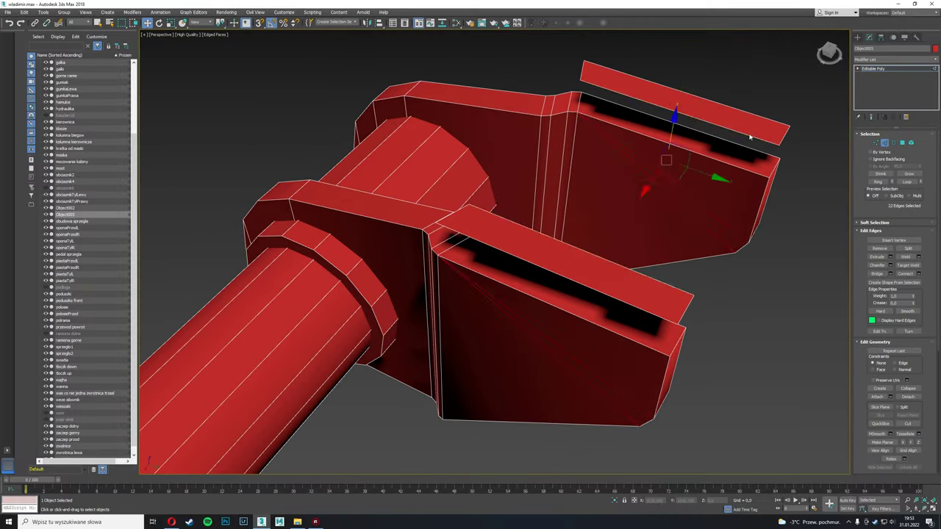
key(2)
key(4)
alt+middle_drag(735, 159, 618, 169)
click(619, 169)
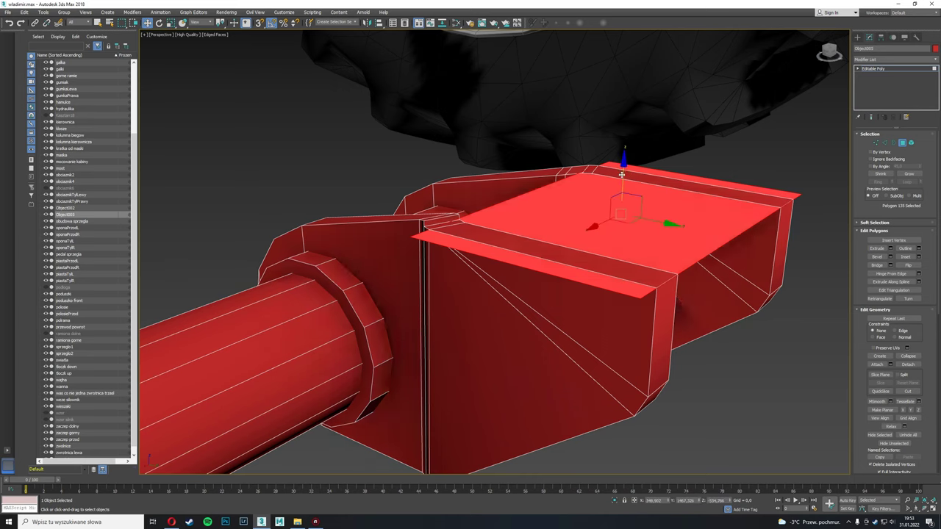
Cap the raised faces' open border so they form a solid top plate.
key(3)
click(624, 180)
scroll(625, 221, down, 5)
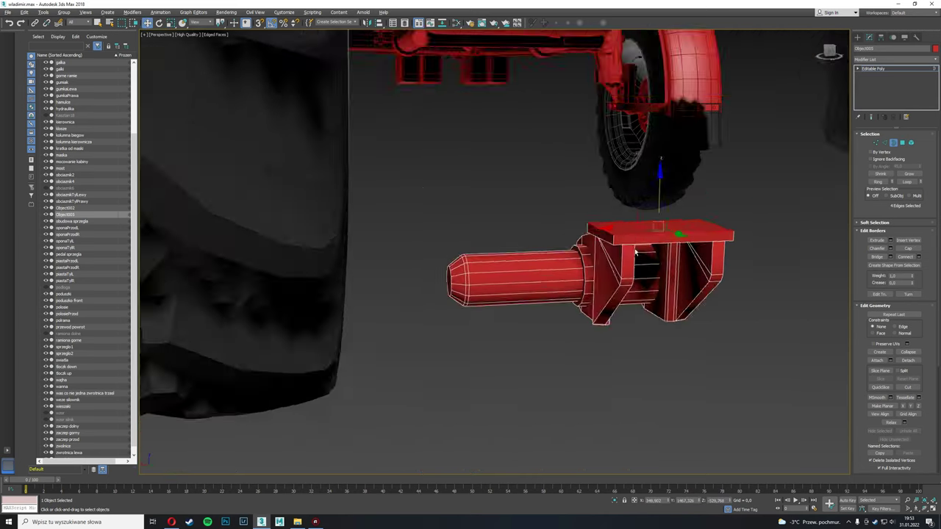
alt+middle_drag(514, 220, 558, 147)
scroll(559, 220, up, 5)
key(5)
click(700, 284)
key(4)
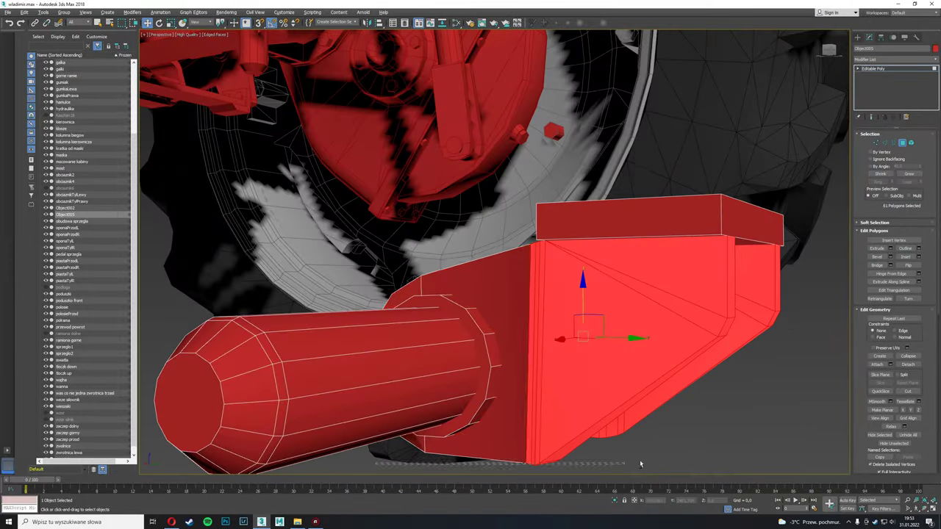
mouse_move(700, 284)
alt+middle_down()
mouse_move(253, 201)
mouse_move(559, 241)
alt+middle_up()
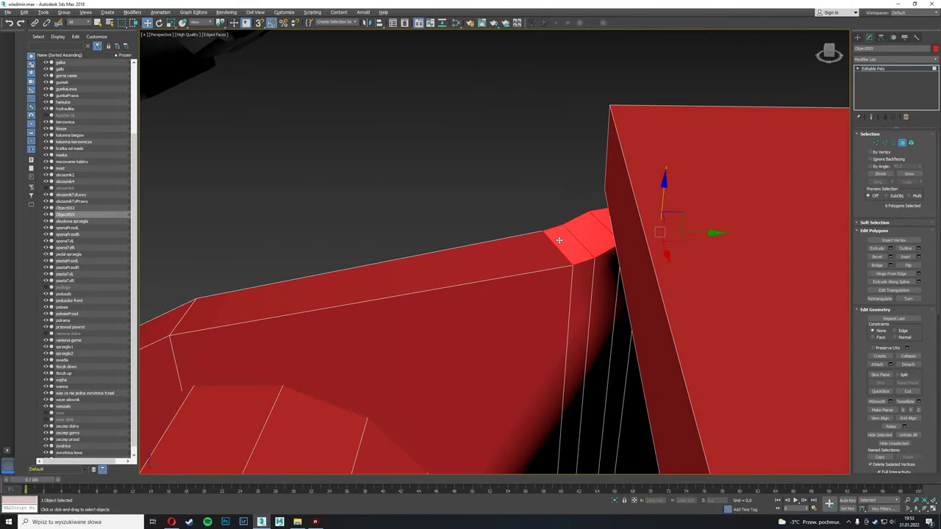
alt+middle_drag(595, 215, 456, 242)
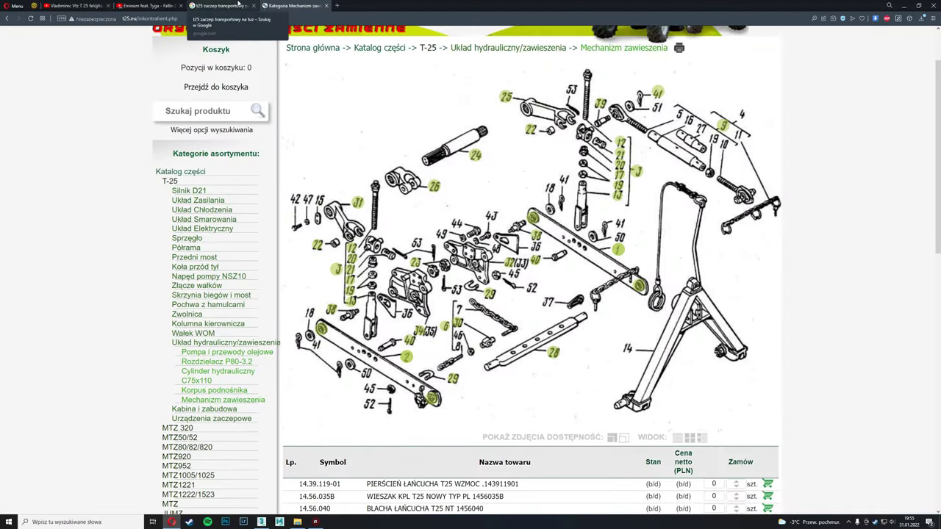
scroll(345, 255, down, 5)
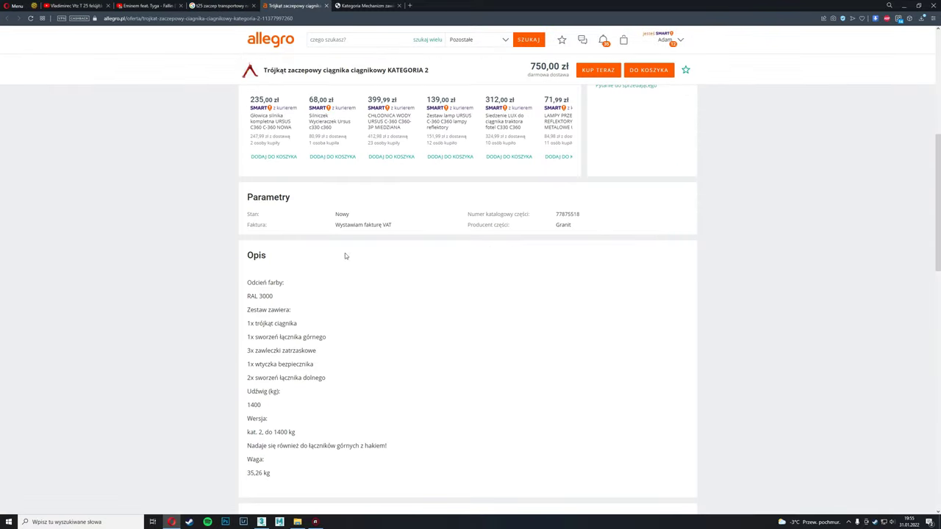
scroll(271, 323, down, 1)
scroll(270, 325, down, 3)
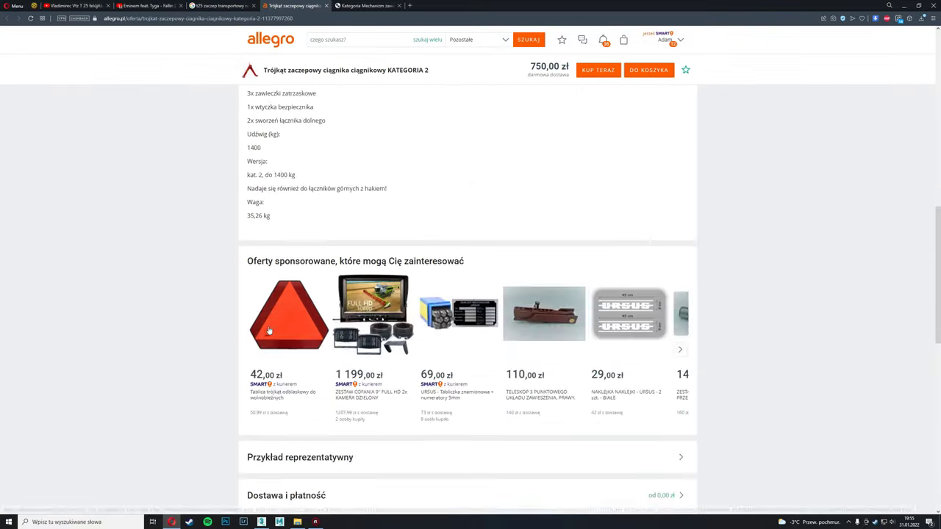
click(340, 6)
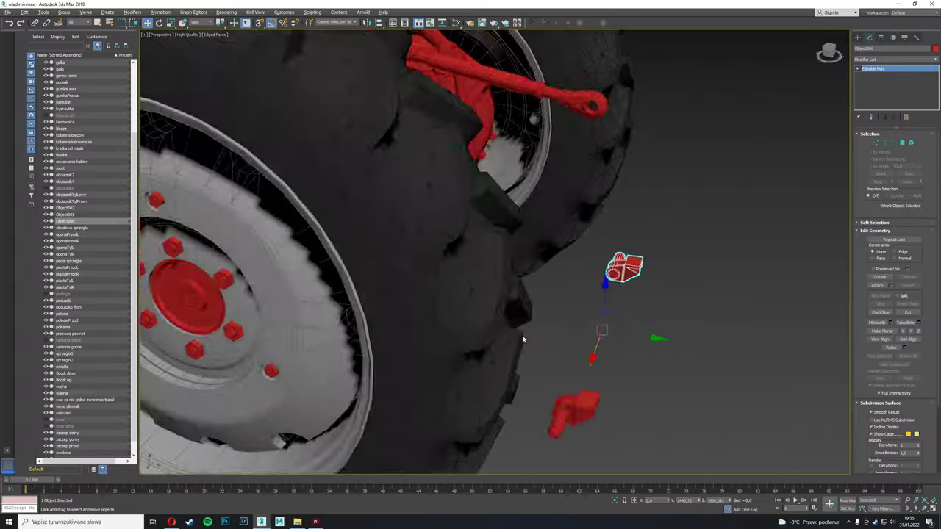
alt+middle_drag(523, 339, 574, 320)
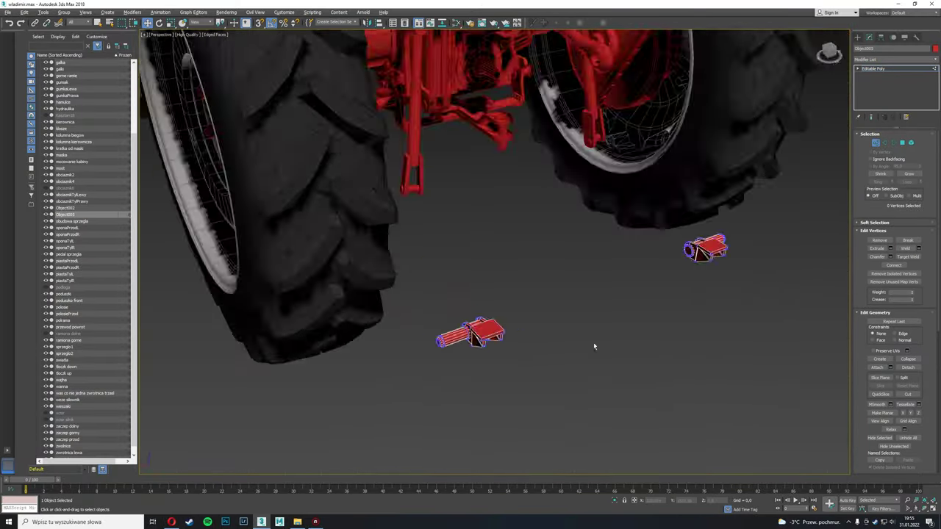
Select the bracket element and open its Hierarchy pivot settings.
mouse_move(595, 346)
alt+middle_down()
mouse_move(664, 340)
mouse_move(693, 215)
alt+middle_up()
key(5)
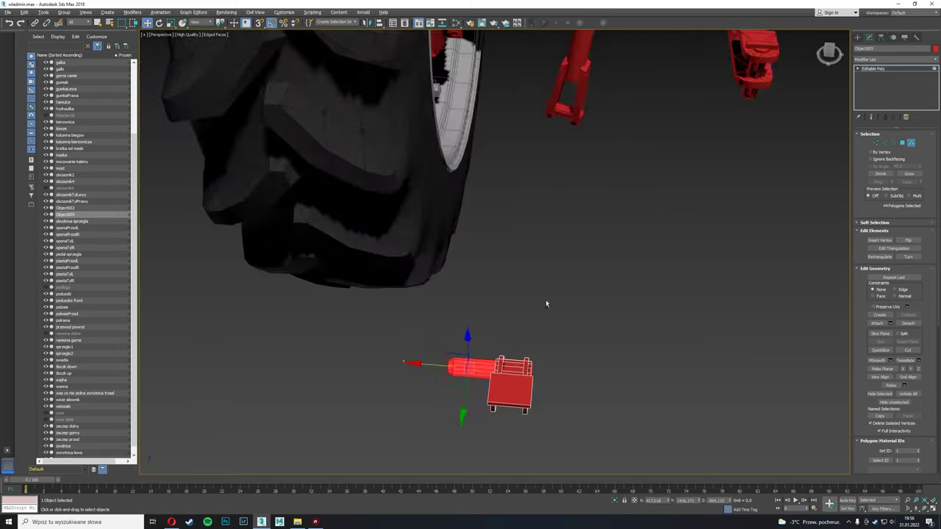
scroll(546, 299, up, 5)
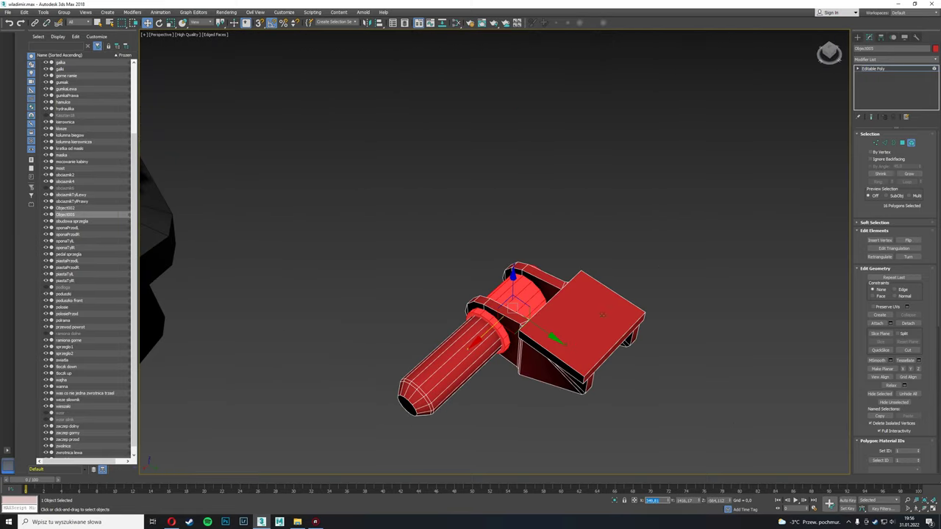
click(870, 36)
key(5)
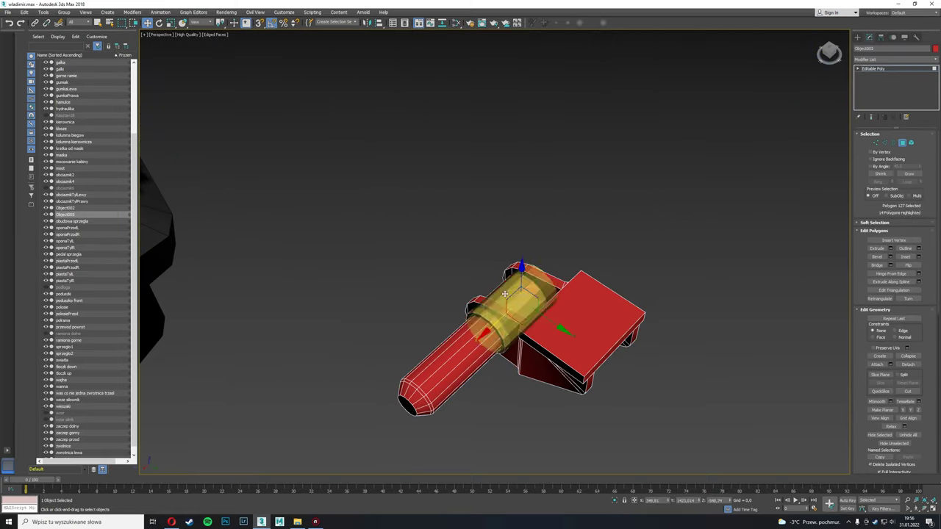
click(882, 37)
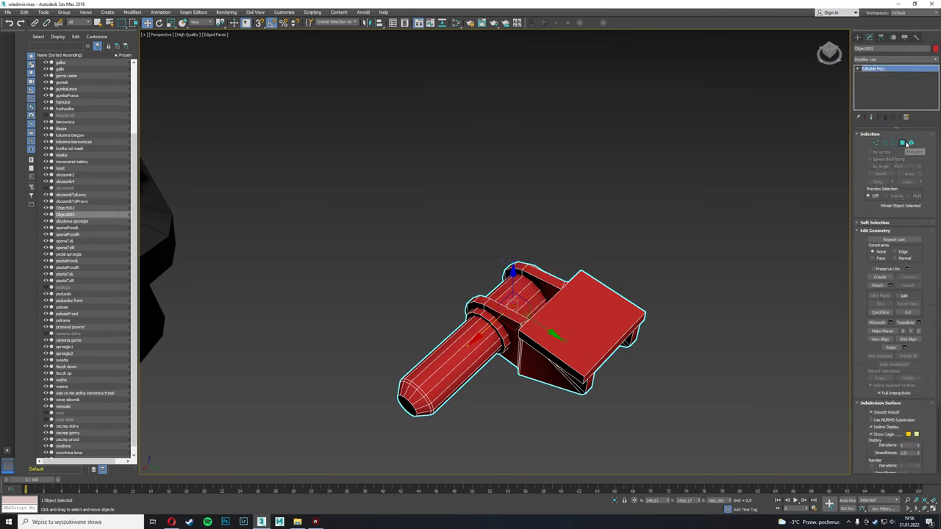
key(4)
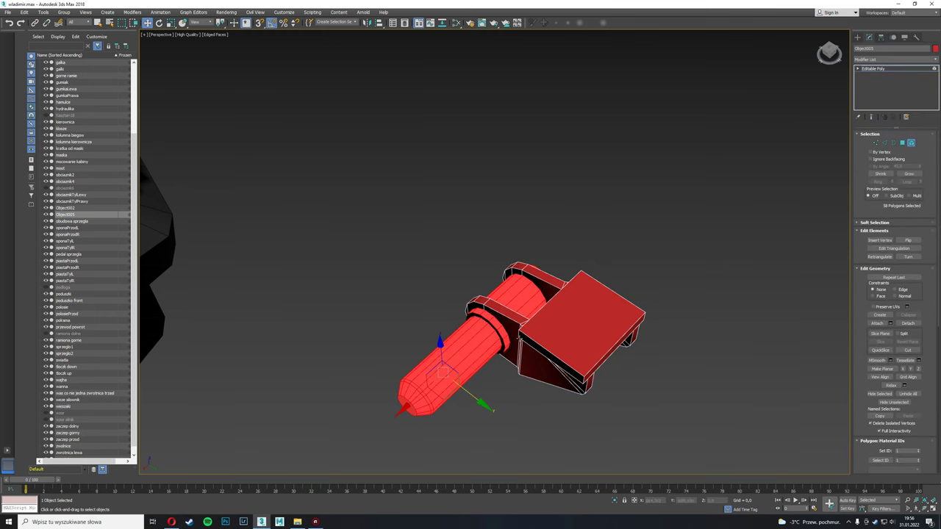
alt+middle_drag(515, 147, 368, 88)
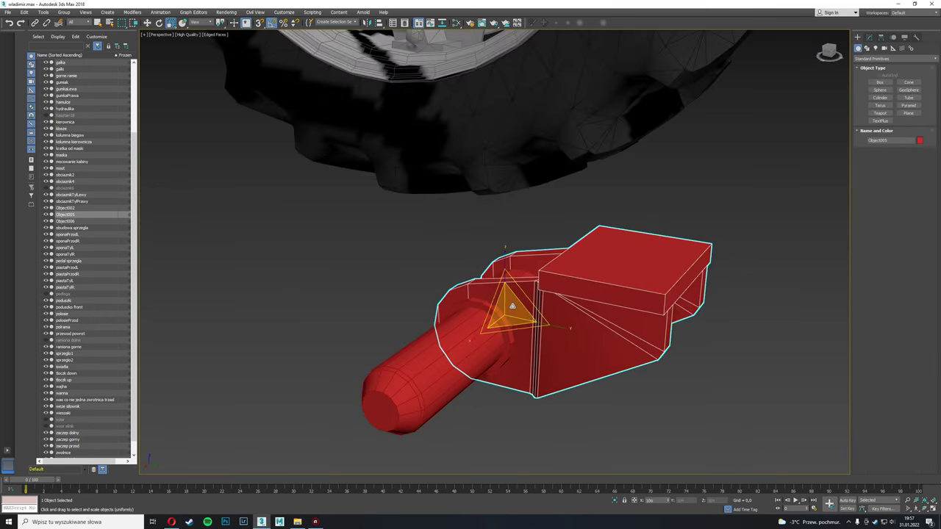
alt+middle_drag(504, 304, 412, 294)
Recentre the pivot with Affect Pivot Only and move both brackets to the lower-arm ends.
click(869, 37)
key(w)
alt+middle_drag(515, 295, 456, 280)
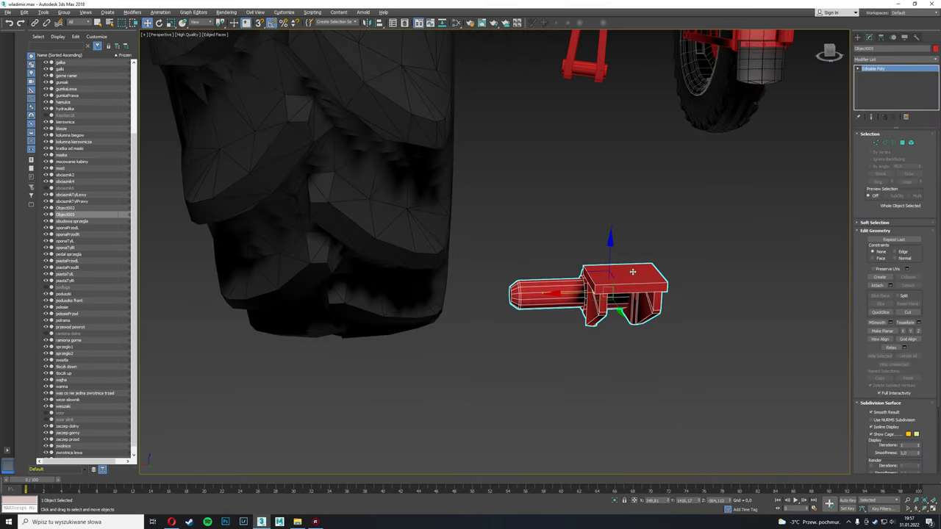
click(882, 37)
click(895, 88)
click(869, 37)
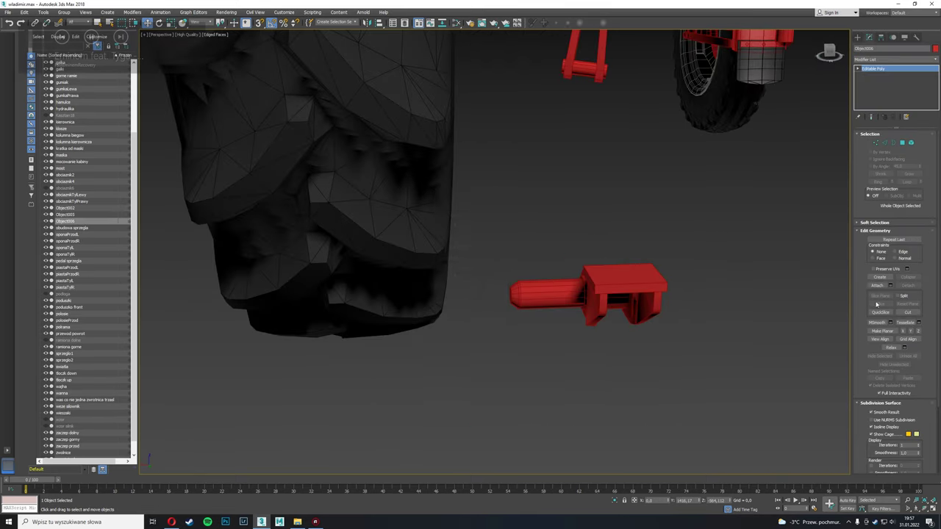
alt+middle_drag(514, 295, 456, 264)
scroll(43, 322, down, 1)
mouse_move(441, 331)
alt+middle_down()
mouse_move(476, 345)
mouse_move(515, 331)
alt+middle_up()
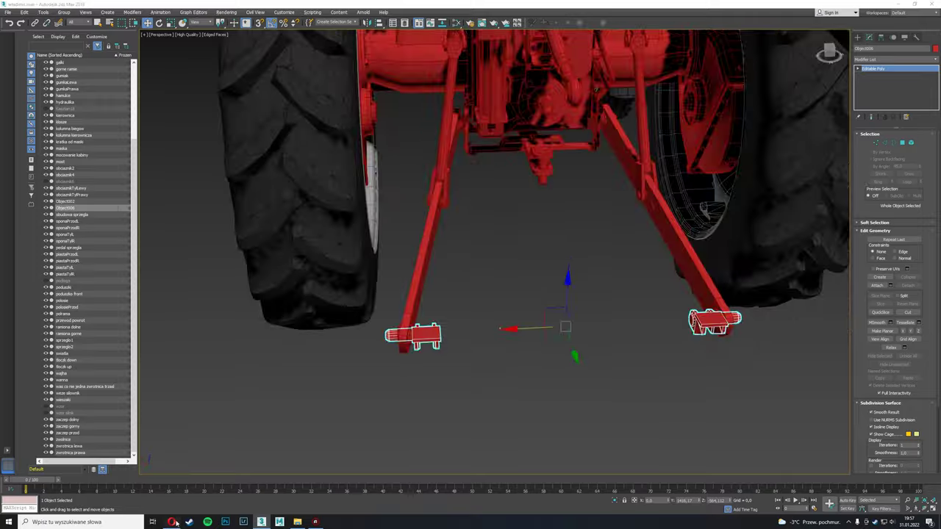
click(171, 522)
Compare the hitch shop listing and parts diagram, then view the hitch bracket in Max.
click(298, 5)
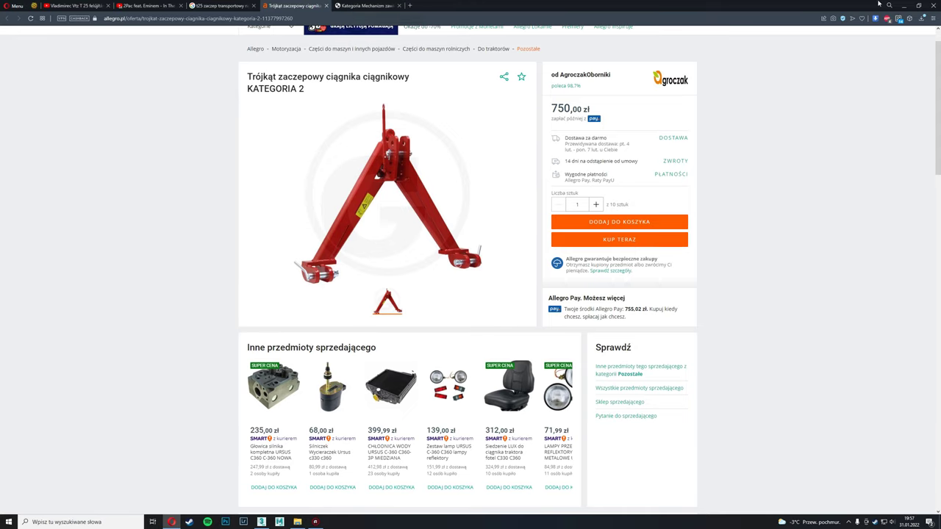
click(364, 6)
click(261, 523)
scroll(672, 316, up, 5)
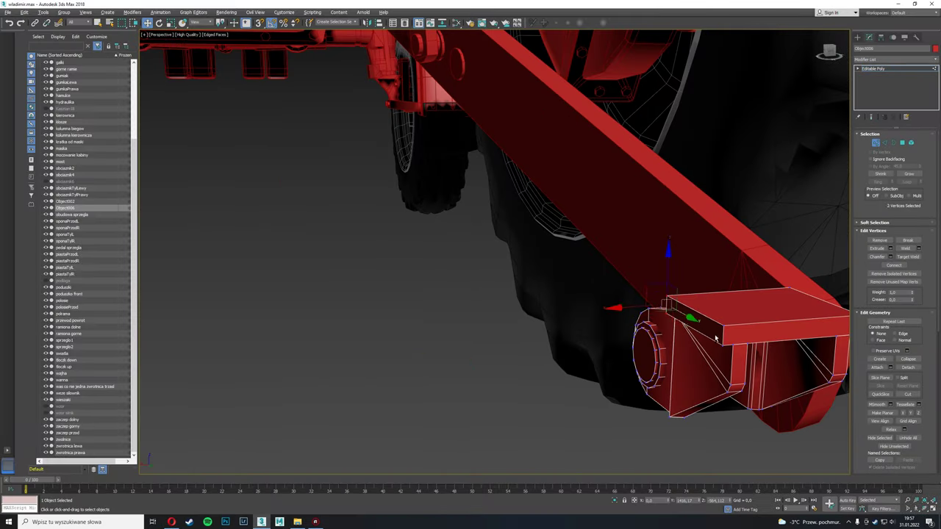
alt+middle_drag(673, 316, 515, 331)
alt+middle_drag(368, 251, 408, 217)
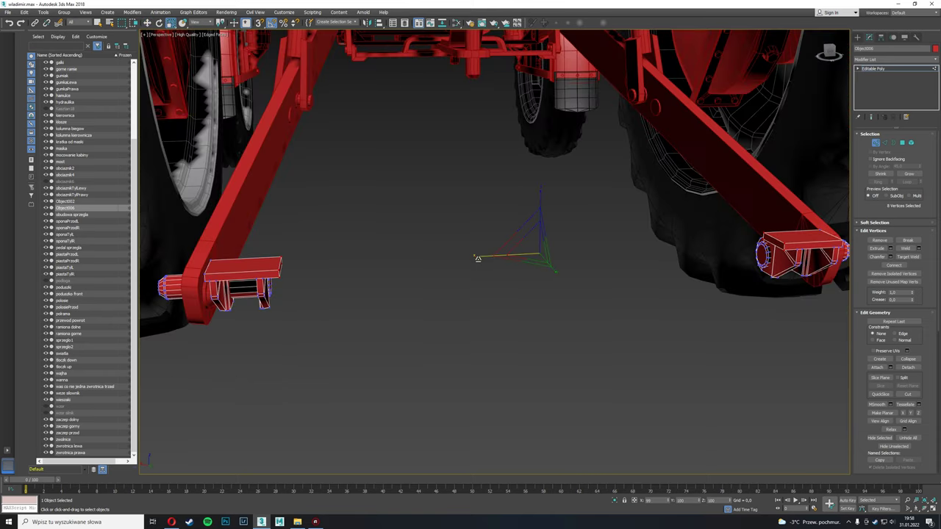
Select the right bracket's top face and view the tractor from the back.
key(4)
click(799, 220)
alt+middle_drag(798, 220, 182, 35)
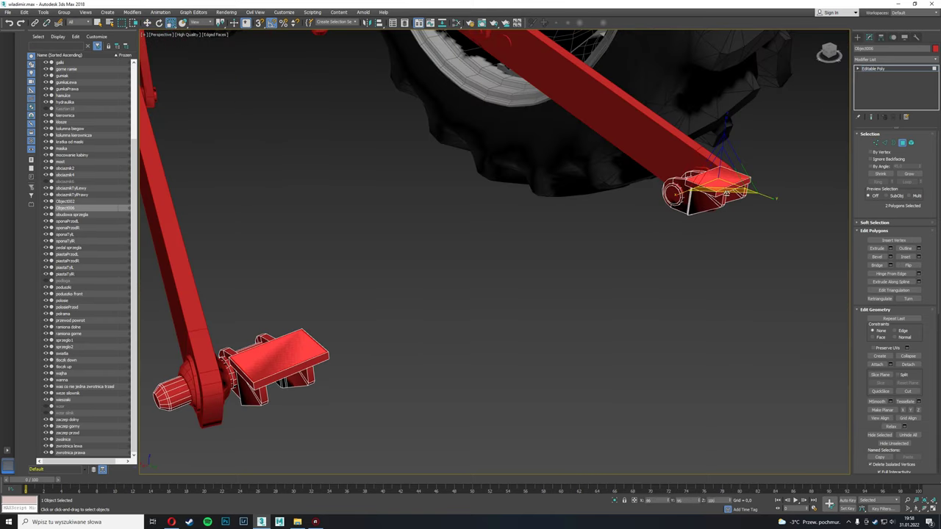
mouse_move(515, 220)
alt+middle_down()
mouse_move(357, 202)
mouse_move(272, 414)
alt+middle_up()
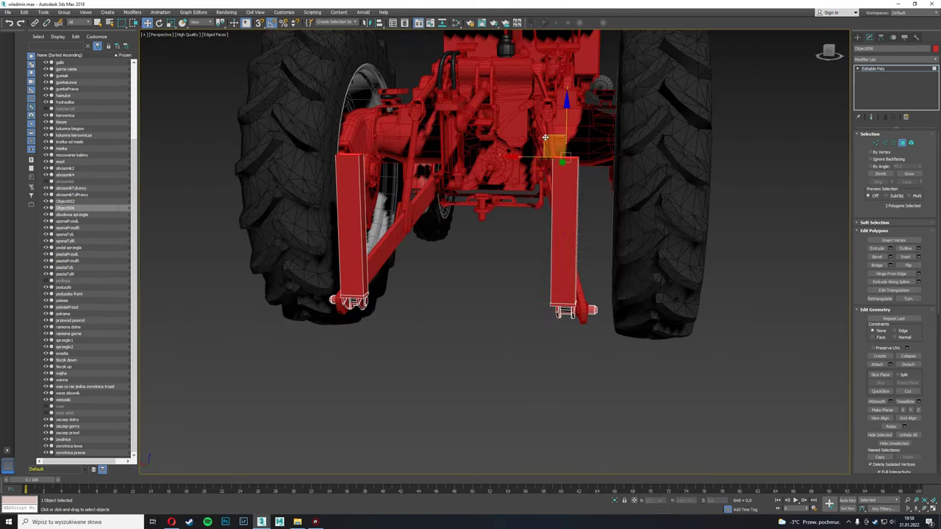
key(alt+w)
key(alt+w)
scroll(441, 317, up, 5)
key(alt+w)
scroll(463, 269, up, 3)
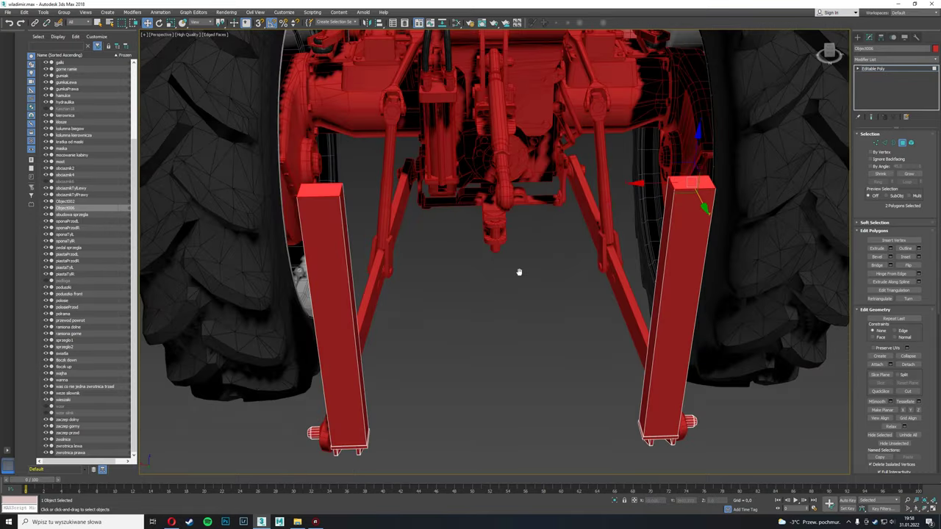
key(alt+w)
click(509, 34)
click(529, 103)
key(alt+w)
scroll(407, 215, up, 3)
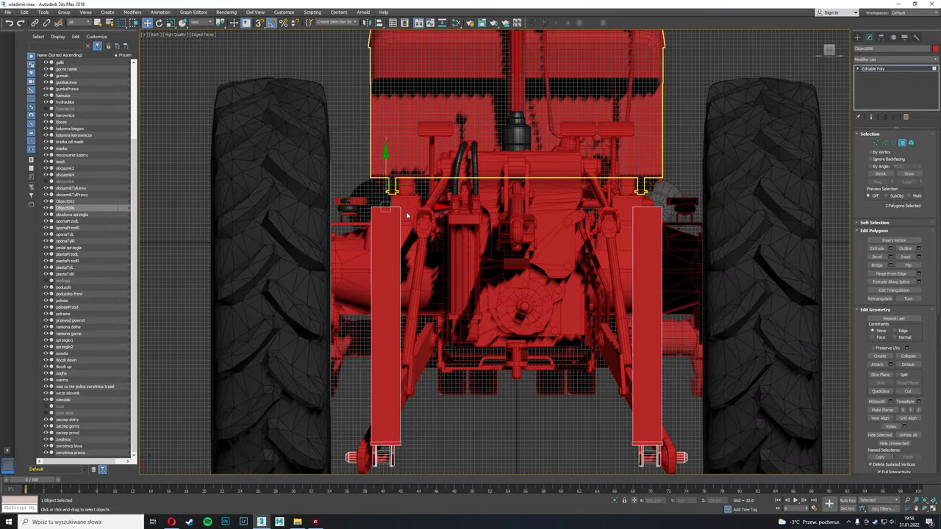
Slant the hitch's left leg by moving its top to the right.
drag(436, 210, 490, 203)
scroll(490, 202, up, 6)
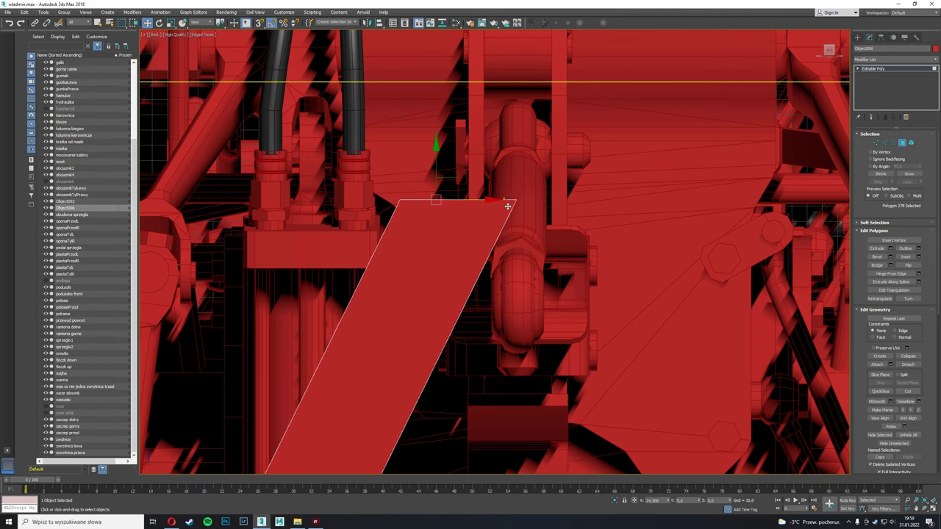
scroll(538, 243, down, 5)
scroll(770, 198, up, 2)
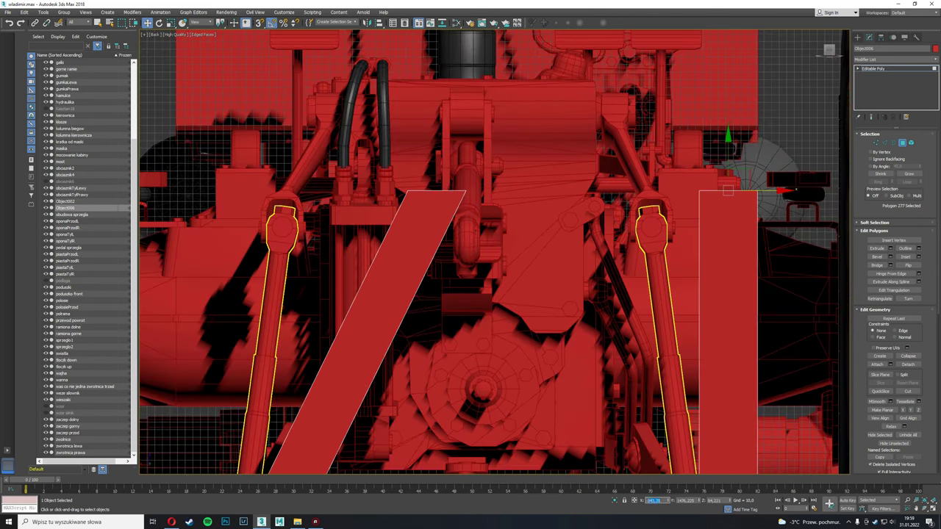
scroll(792, 200, up, 5)
key(1)
scroll(616, 373, down, 2)
scroll(615, 372, down, 1)
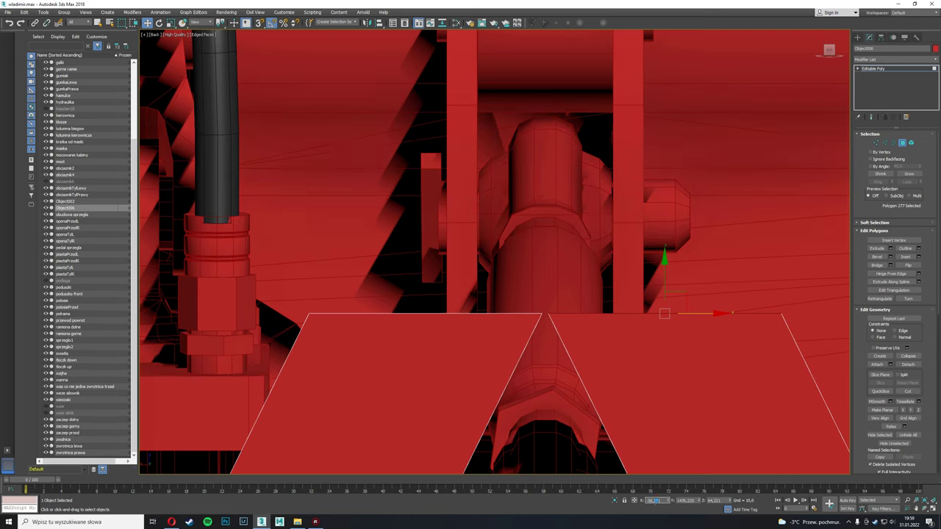
Select the two apex vertices of the hitch arms and check them from the side.
click(462, 334)
key(1)
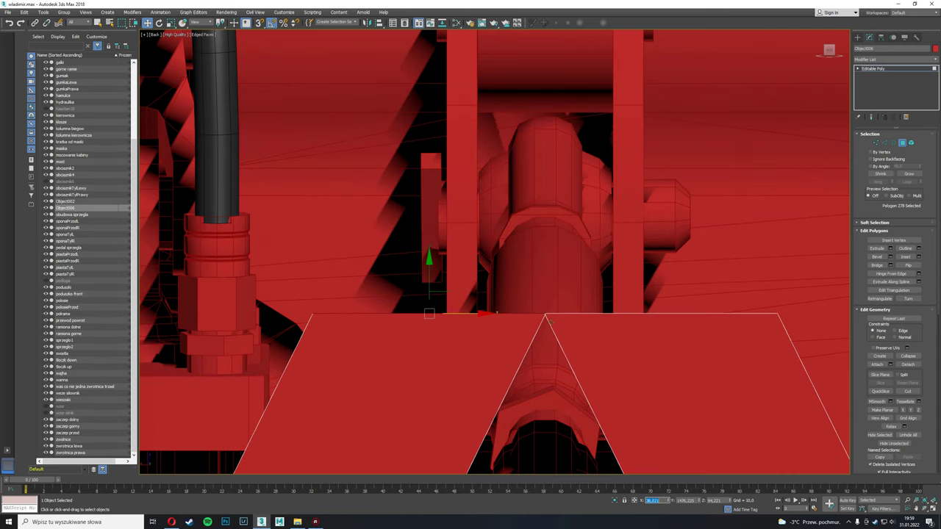
scroll(518, 289, up, 5)
drag(512, 261, 634, 435)
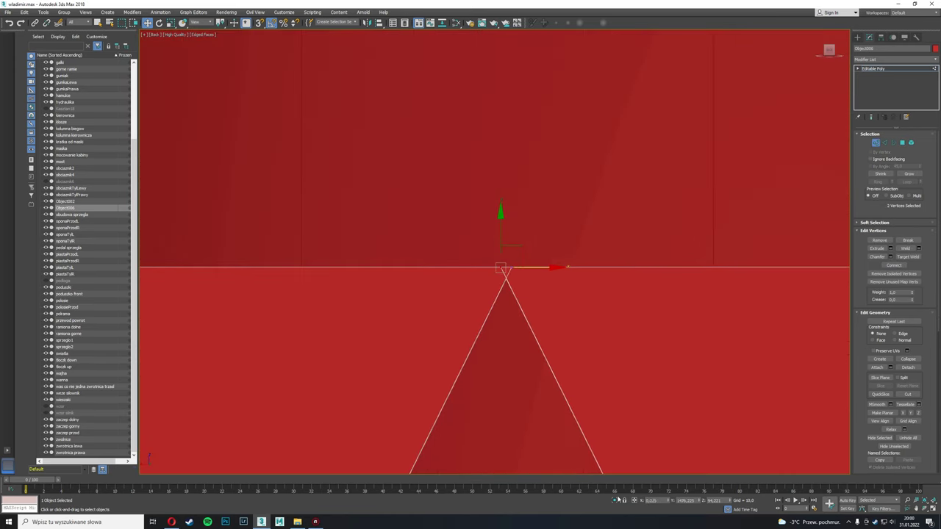
scroll(566, 268, down, 10)
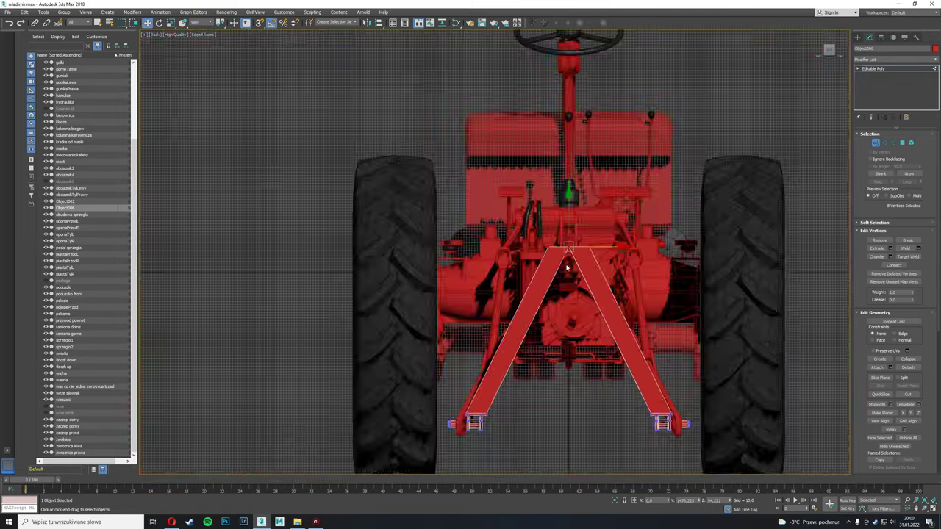
key(super+shift)
key(alt+w)
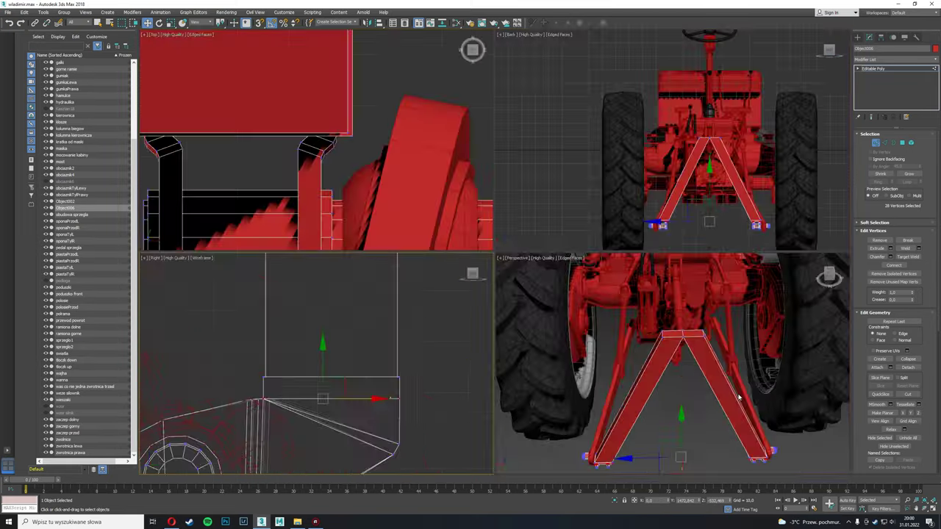
key(alt+w)
Check the Allegro hitch photo and T-25 parts diagram before returning to 3ds Max.
click(171, 522)
click(294, 5)
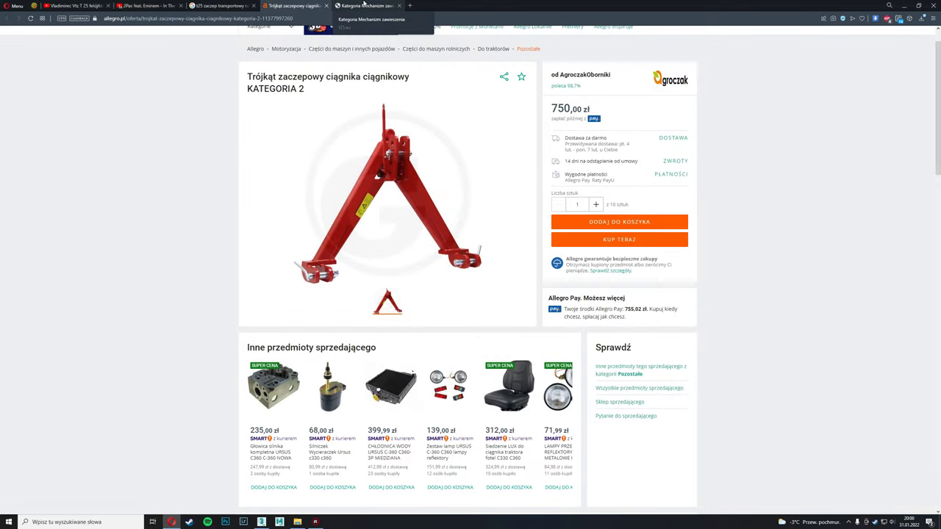
click(363, 5)
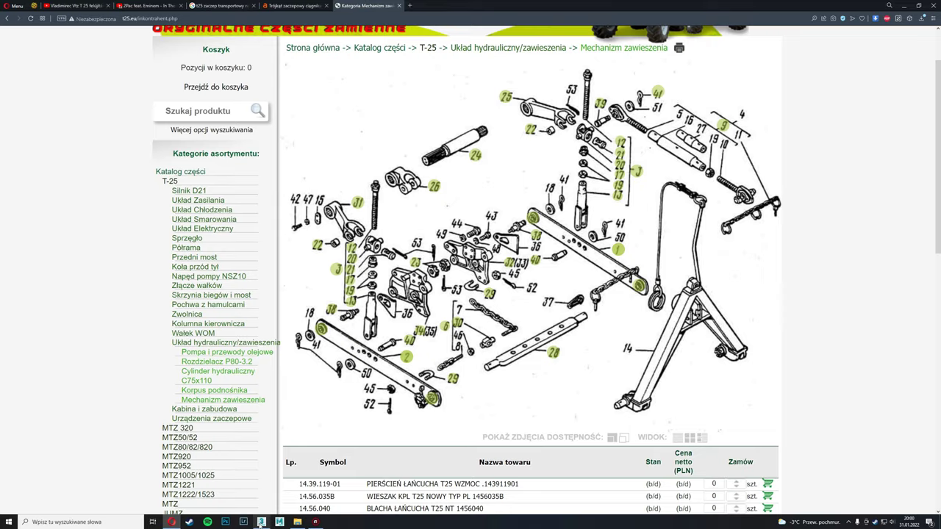
click(261, 522)
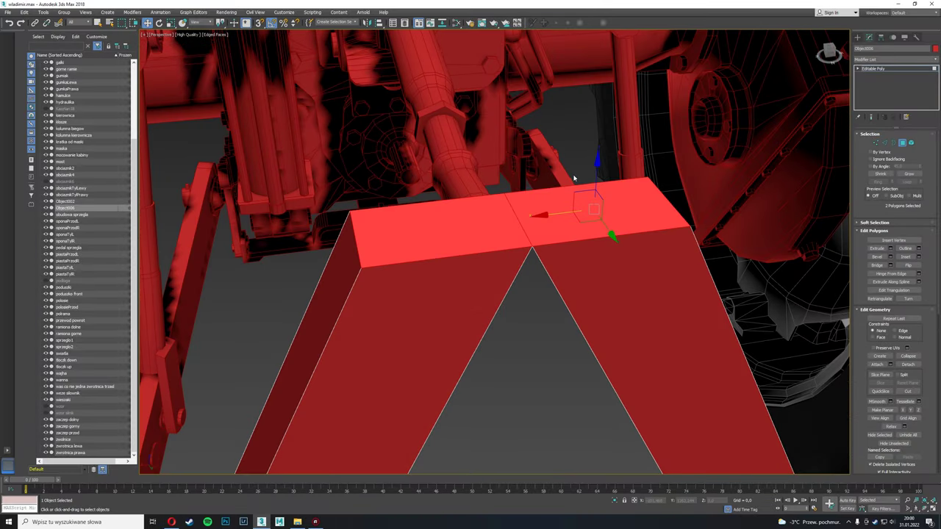
Weld the overlapping apex vertices and select the apex's top face.
key(1)
alt+middle_drag(519, 196, 483, 149)
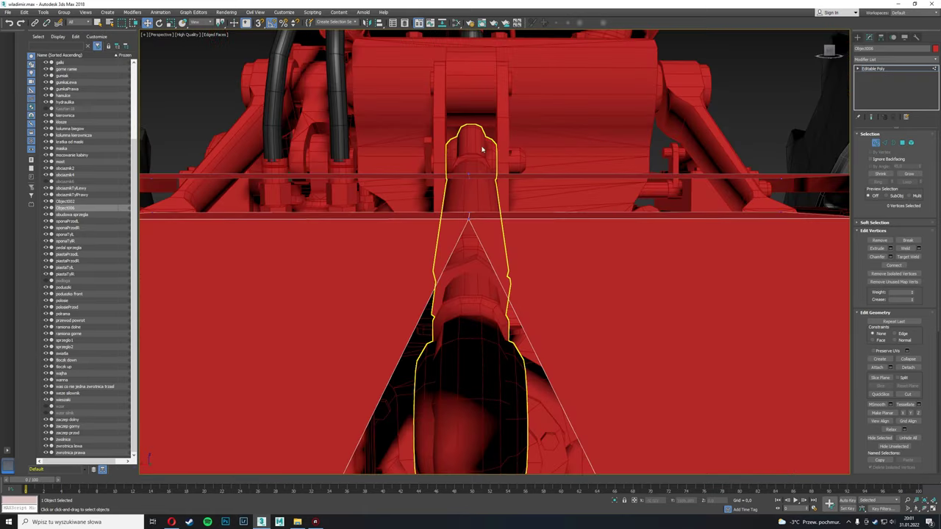
click(498, 281)
key(2)
mouse_move(498, 281)
alt+middle_down()
mouse_move(473, 210)
mouse_move(541, 253)
alt+middle_up()
key(4)
click(464, 156)
key(z)
Detach the top bar faces as a cloned piece using Clone Part of Mesh.
key(3)
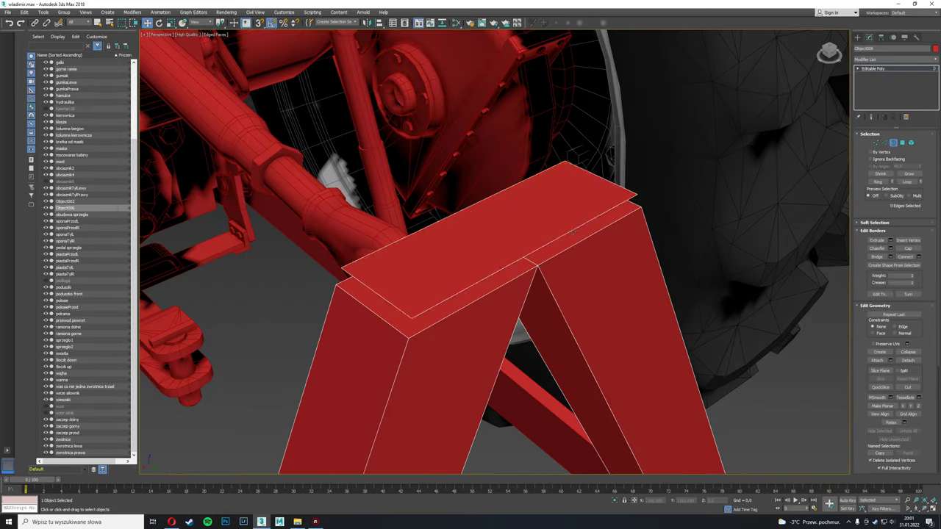
alt+middle_drag(492, 214, 494, 239)
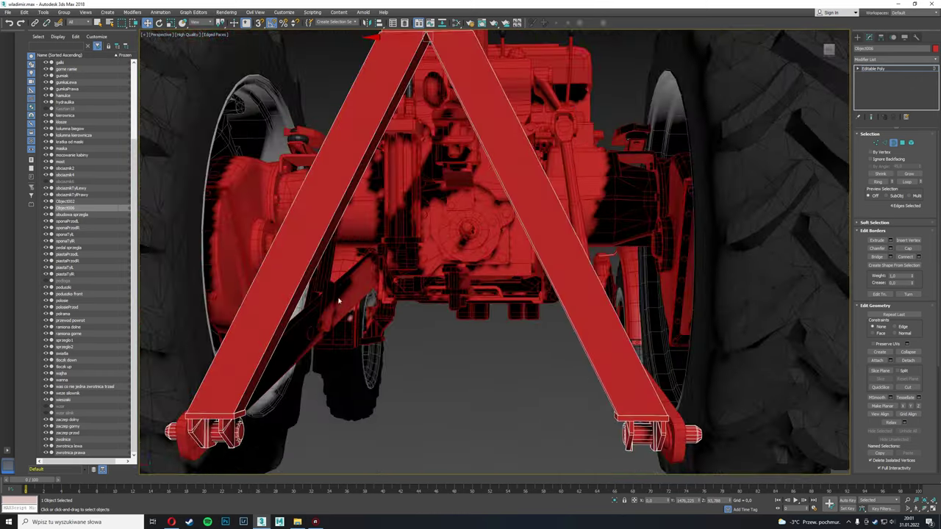
click(171, 522)
click(172, 522)
scroll(498, 239, down, 5)
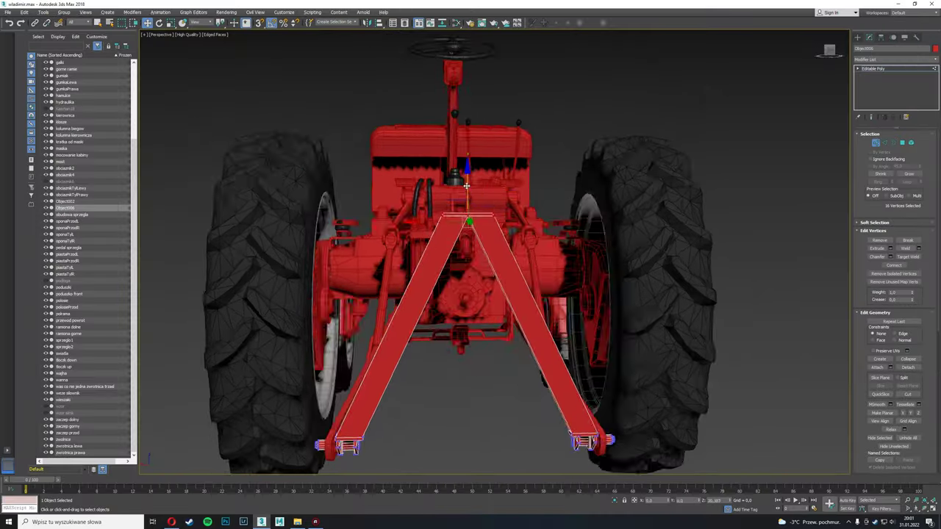
mouse_move(499, 239)
alt+middle_down()
mouse_move(492, 234)
mouse_move(913, 144)
alt+middle_up()
click(499, 267)
scroll(745, 282, up, 3)
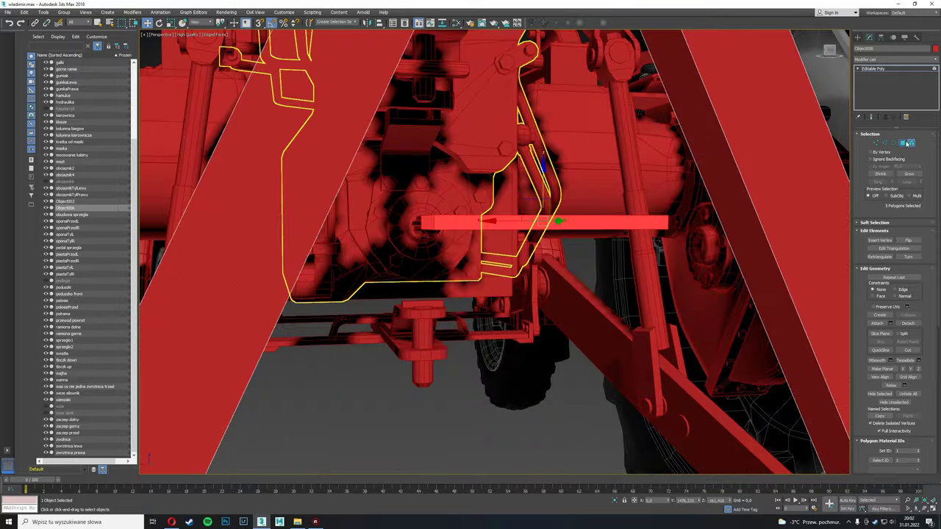
Position the cloned bar down between the arms and view the crossbar from the front.
key(4)
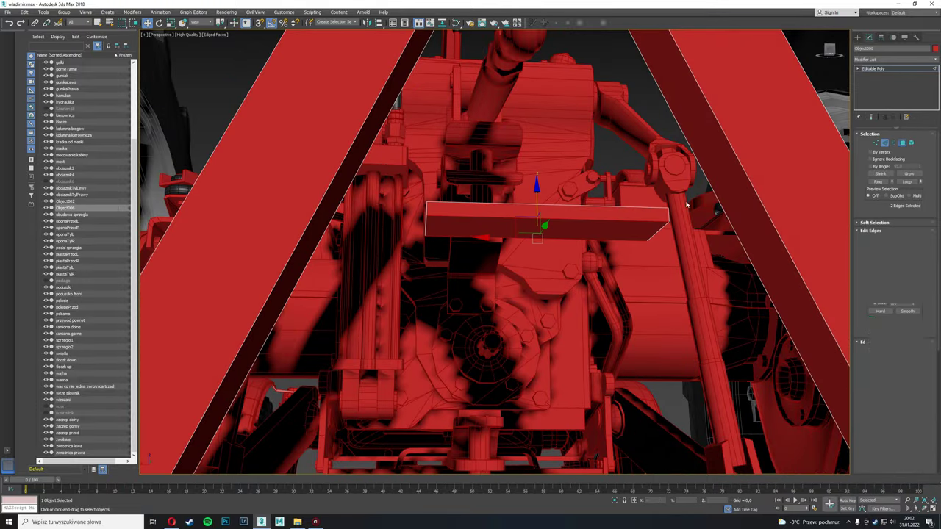
scroll(555, 239, down, 5)
key(alt+Tab)
key(alt+Tab)
mouse_move(515, 294)
alt+middle_down()
mouse_move(489, 312)
mouse_move(515, 309)
alt+middle_up()
scroll(489, 312, up, 4)
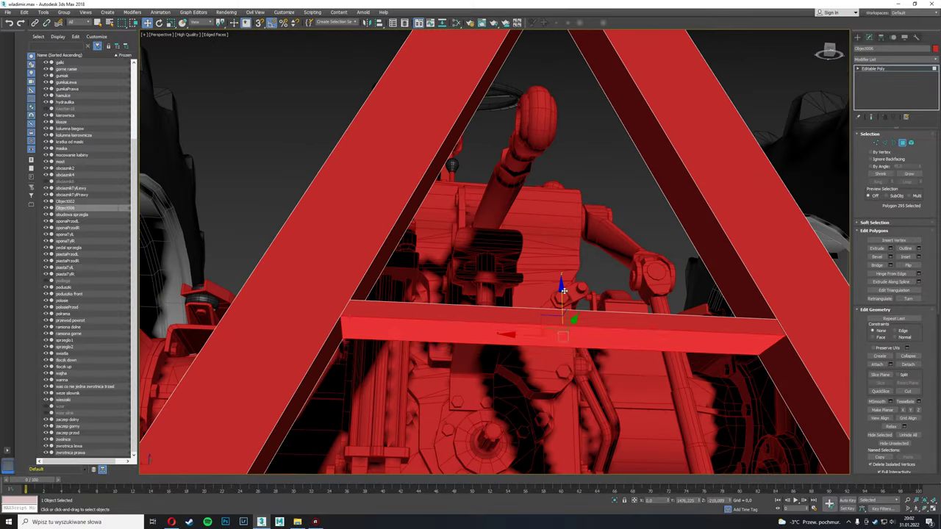
scroll(567, 288, down, 5)
mouse_move(559, 261)
alt+middle_down()
mouse_move(606, 309)
mouse_move(527, 370)
alt+middle_up()
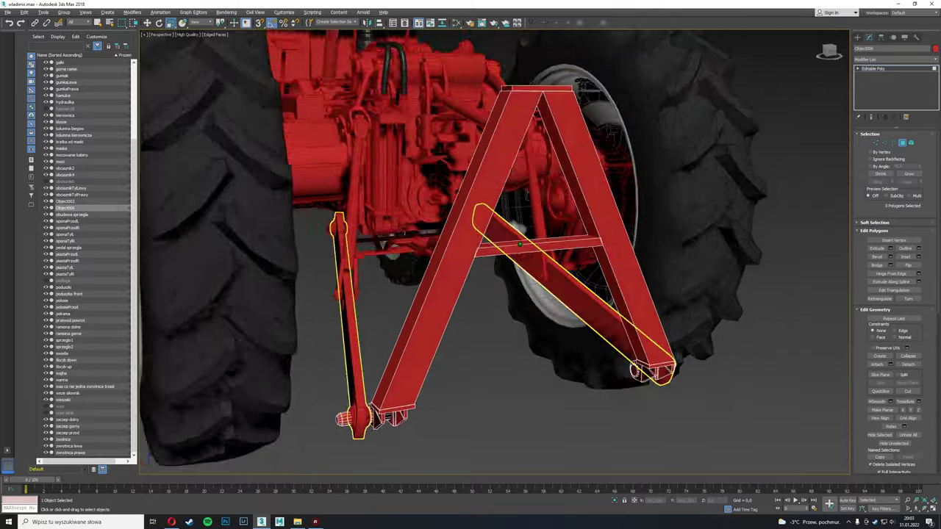
click(172, 522)
Stretch the crossbar copy's end vertices diagonally toward the left arm's foot.
click(172, 522)
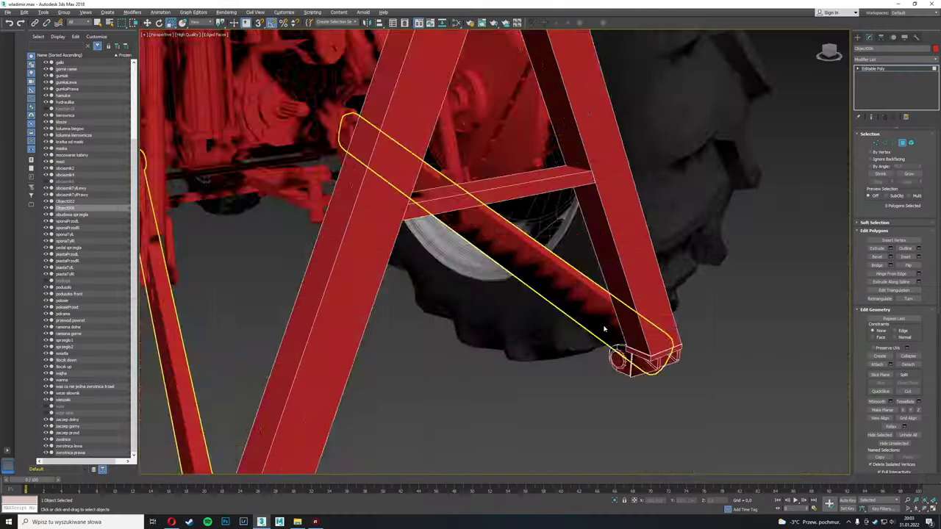
alt+middle_drag(603, 330, 551, 191)
scroll(466, 161, up, 2)
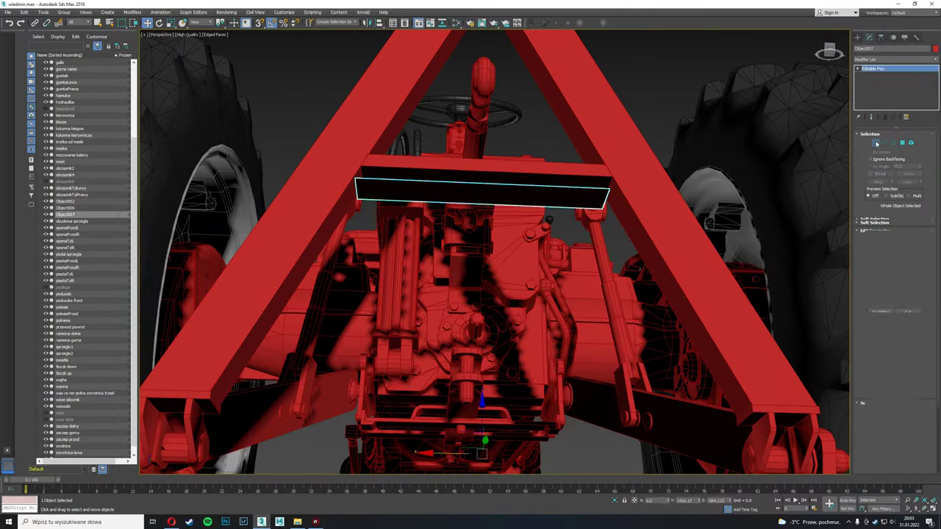
alt+middle_drag(785, 181, 611, 215)
drag(620, 165, 267, 353)
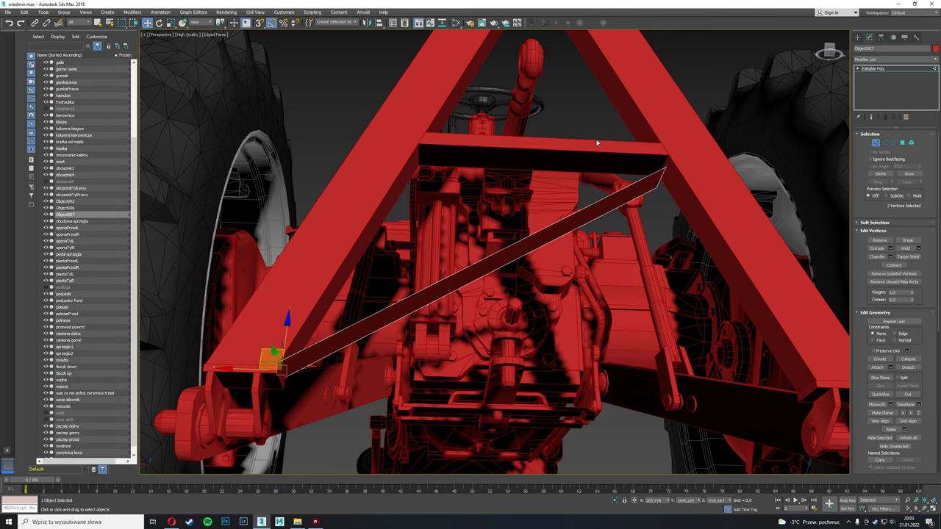
Widen the diagonal bar into a broad triangular brace plate.
click(902, 144)
alt+middle_drag(471, 243, 340, 227)
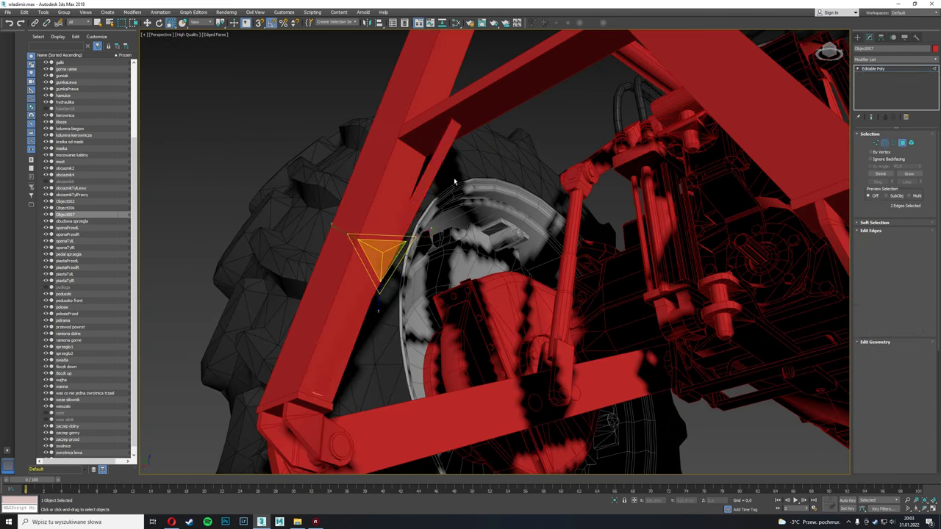
alt+middle_drag(454, 181, 586, 158)
key(1)
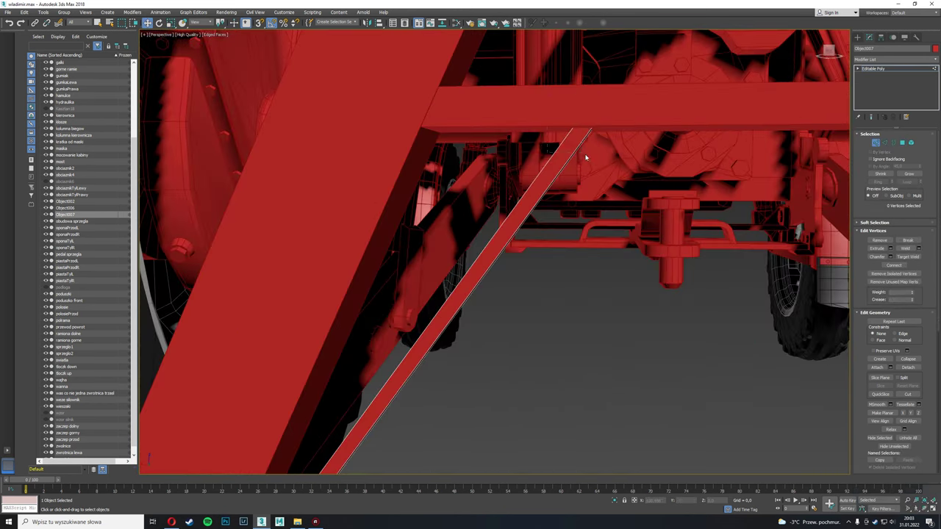
drag(592, 123, 420, 139)
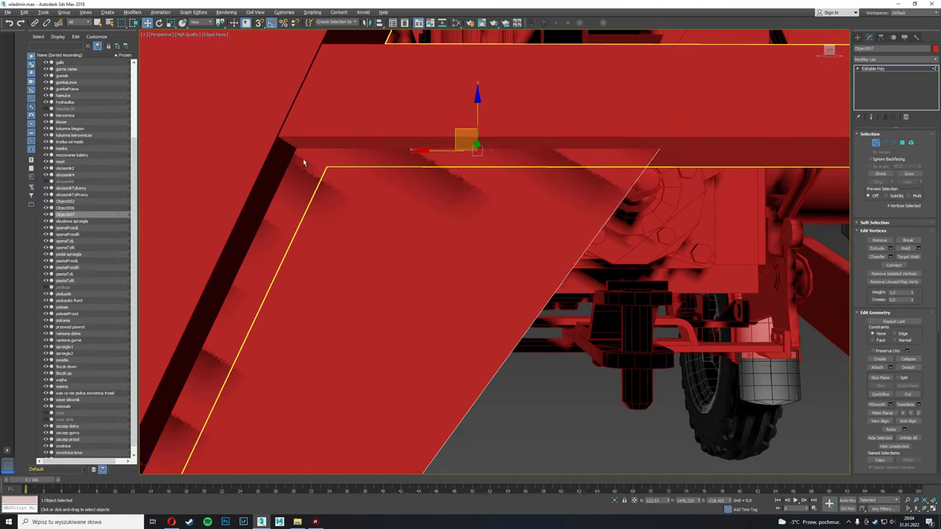
mouse_move(305, 158)
alt+middle_down()
mouse_move(455, 197)
mouse_move(325, 248)
alt+middle_up()
drag(326, 248, 506, 205)
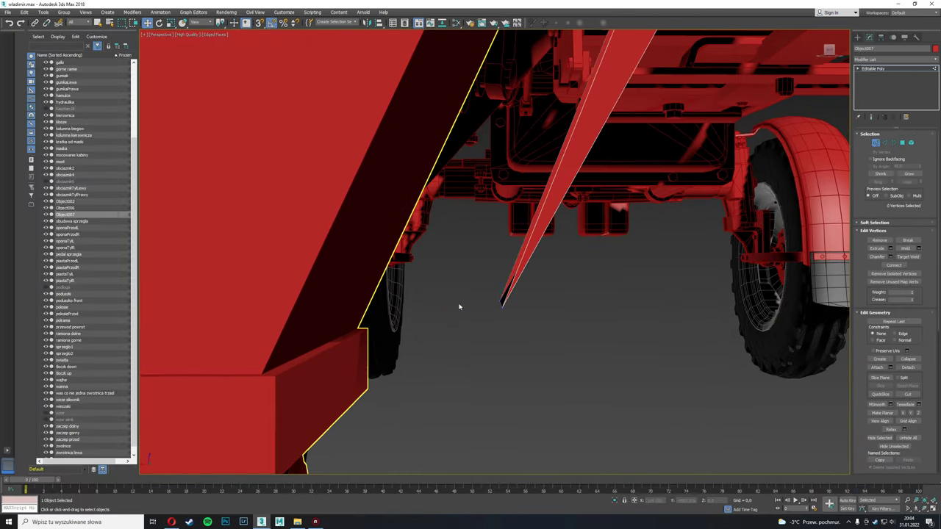
Reposition the plate's pivot using Hierarchy > Affect Pivot Only.
key(5)
mouse_move(459, 306)
alt+middle_down()
mouse_move(300, 299)
mouse_move(296, 263)
alt+middle_up()
scroll(296, 262, up, 3)
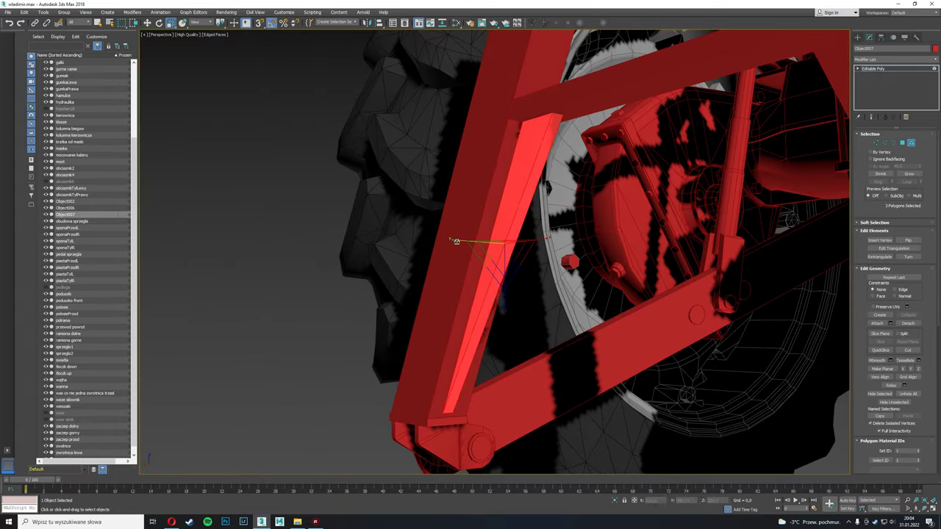
click(882, 36)
click(895, 87)
scroll(644, 379, down, 3)
mouse_move(643, 379)
alt+middle_down()
mouse_move(603, 368)
mouse_move(643, 379)
alt+middle_up()
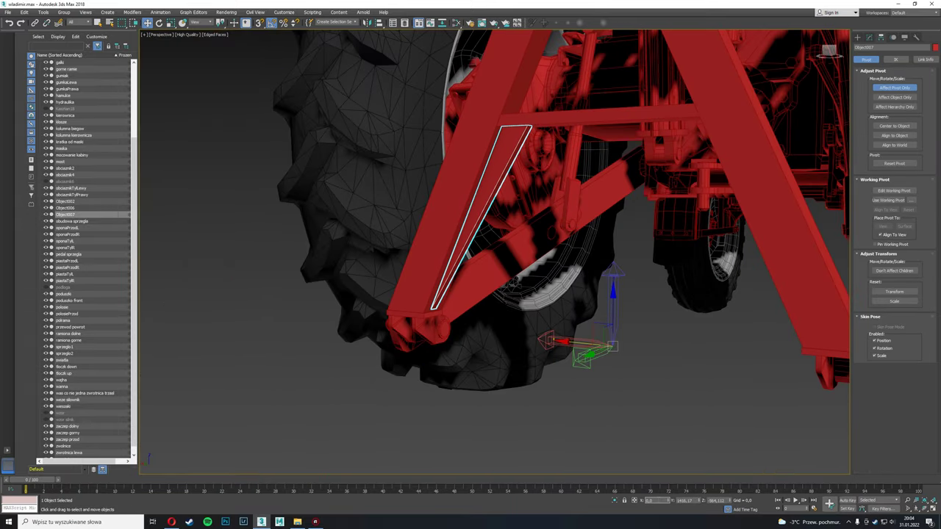
Leave pivot mode and select the A-frame hitch object to inspect the frame.
click(870, 37)
alt+middle_drag(662, 343, 477, 220)
click(478, 169)
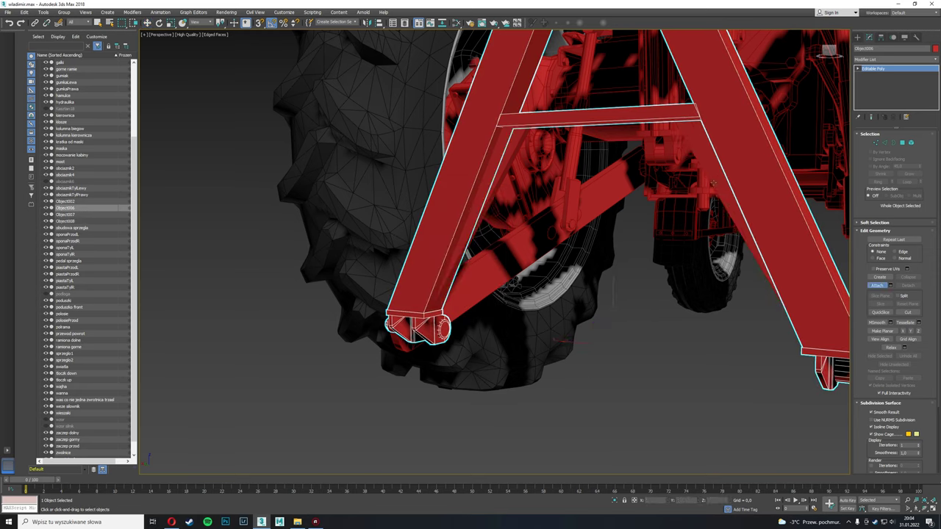
alt+middle_drag(478, 169, 537, 145)
scroll(537, 145, up, 3)
alt+middle_drag(646, 129, 559, 147)
click(171, 522)
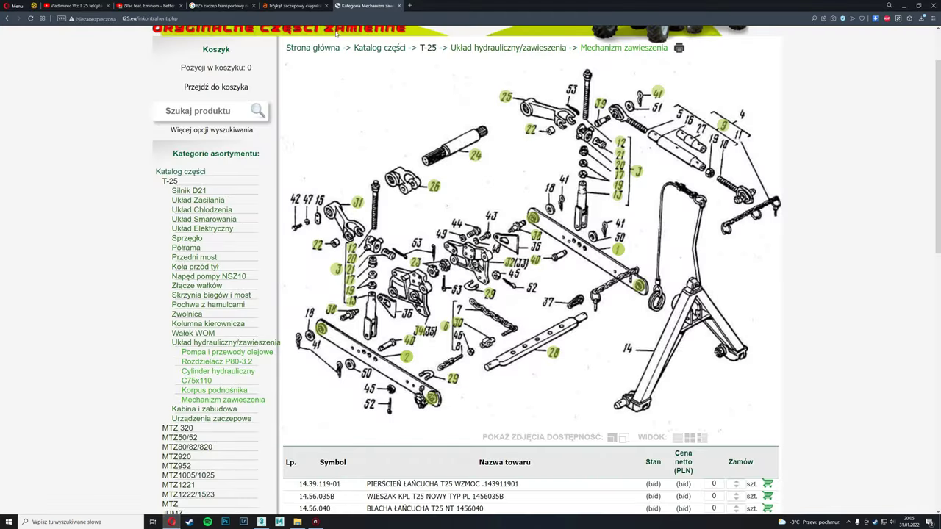
click(294, 6)
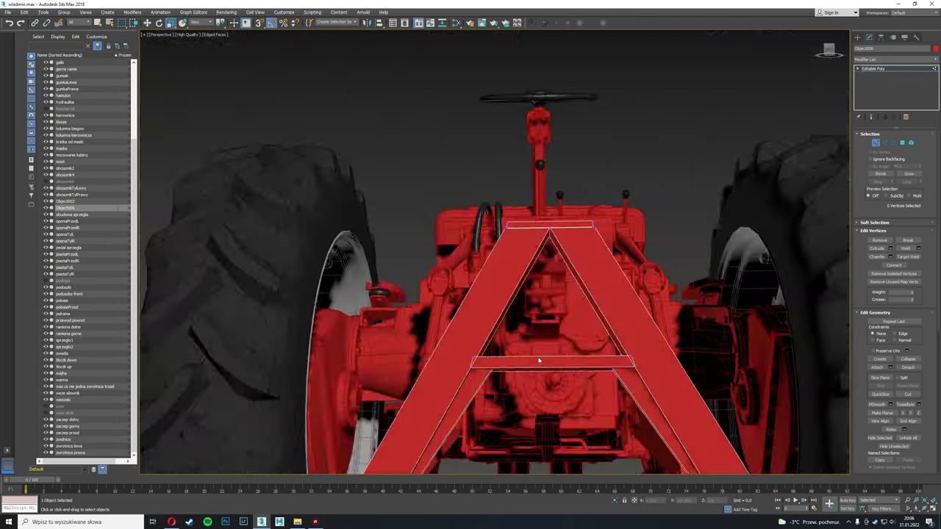
Select the Cylinder001 ring object above the hitch apex.
scroll(559, 271, up, 3)
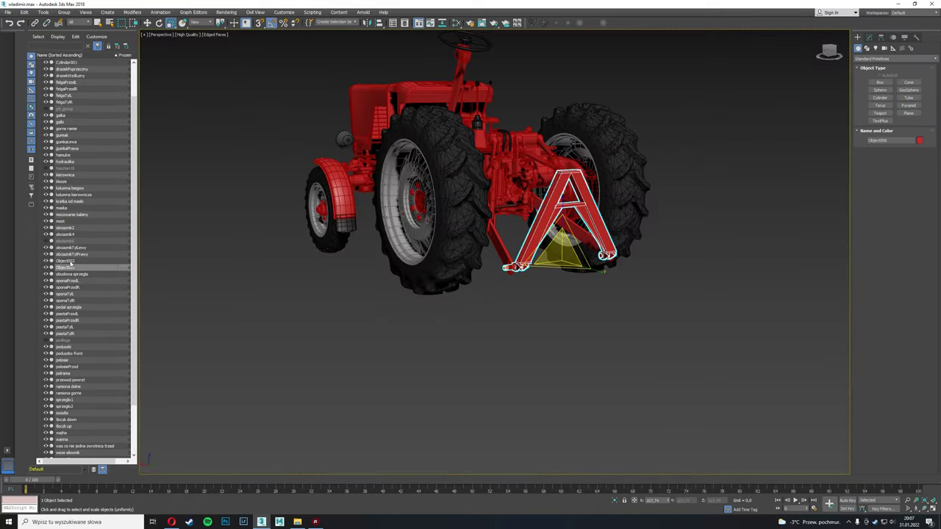
click(74, 102)
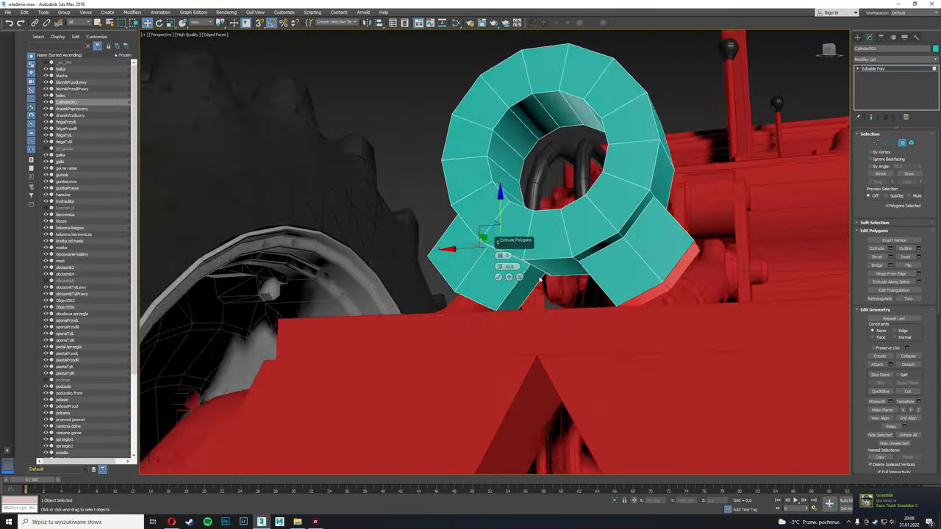
Weld the four loose vertices at the ring's base, then exit vertex editing.
alt+middle_drag(515, 279, 564, 290)
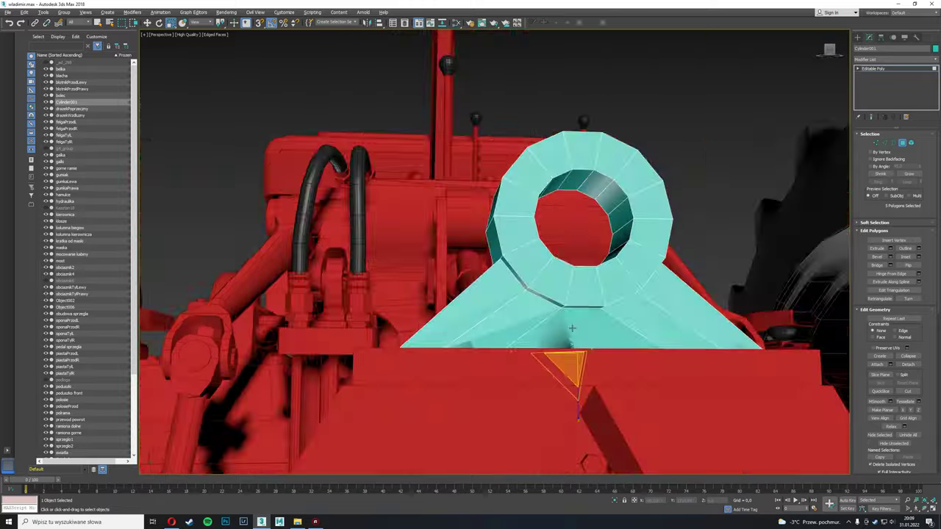
key(1)
key(2)
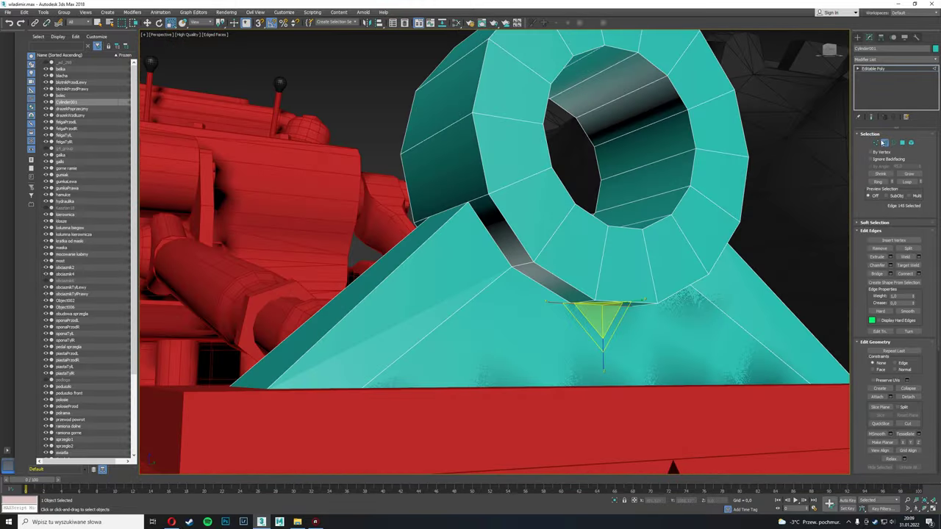
alt+middle_drag(631, 309, 549, 199)
alt+middle_drag(559, 279, 577, 302)
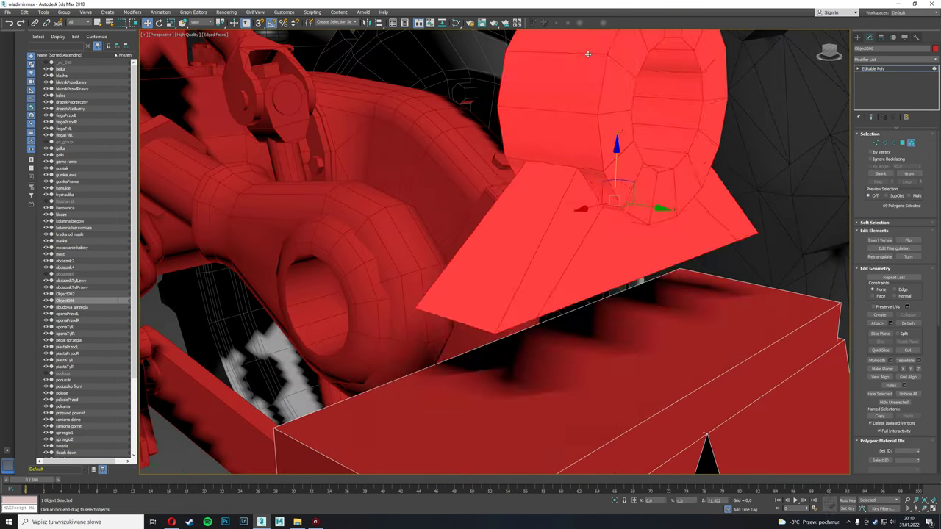
mouse_move(503, 356)
alt+middle_down()
mouse_move(785, 250)
mouse_move(824, 245)
alt+middle_up()
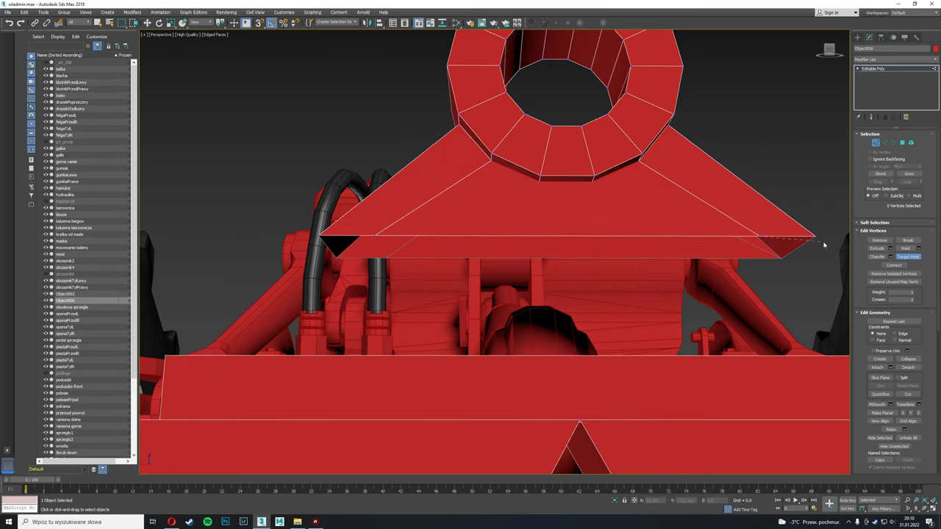
key(1)
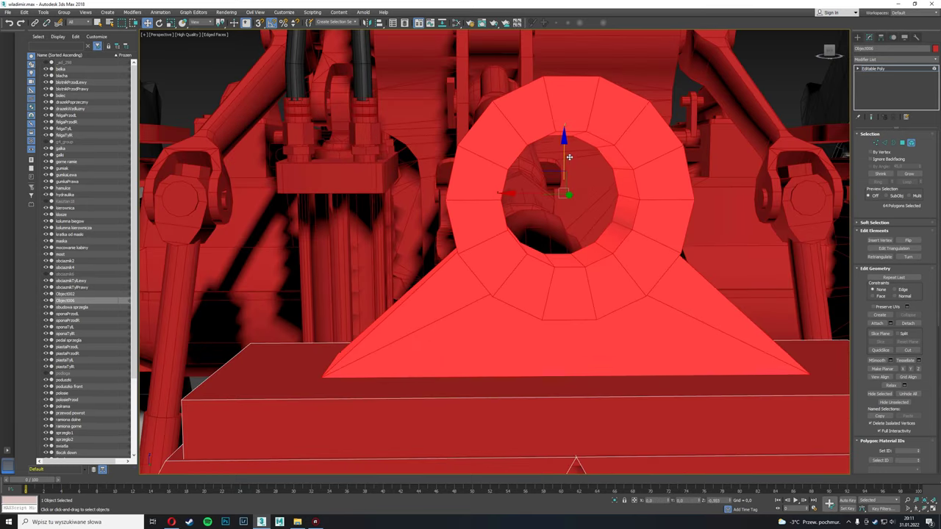
alt+middle_drag(515, 309, 549, 361)
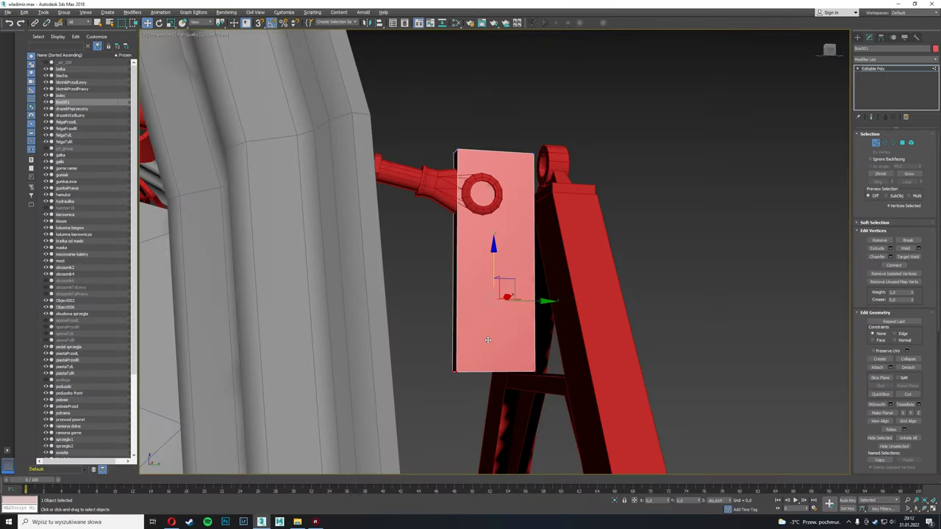
Straighten the plate's slanted border with Make Planar.
alt+middle_drag(487, 340, 481, 372)
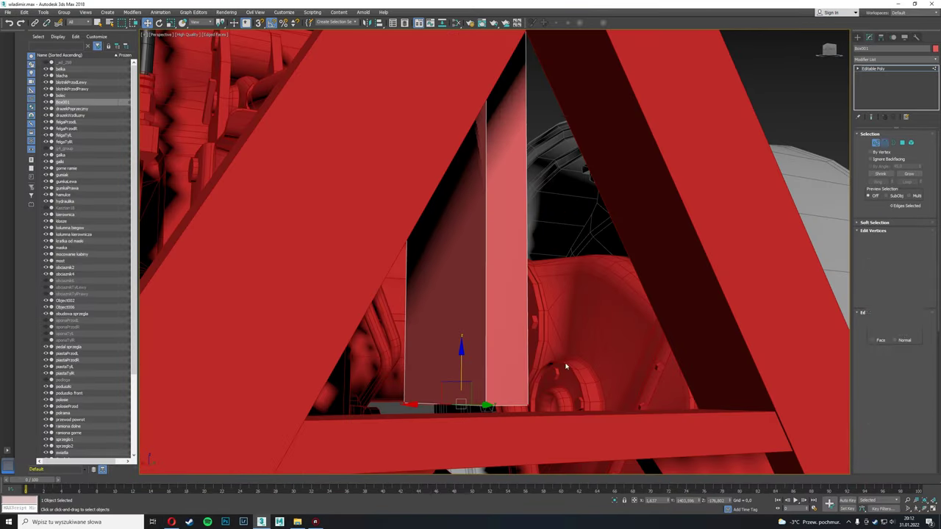
click(895, 143)
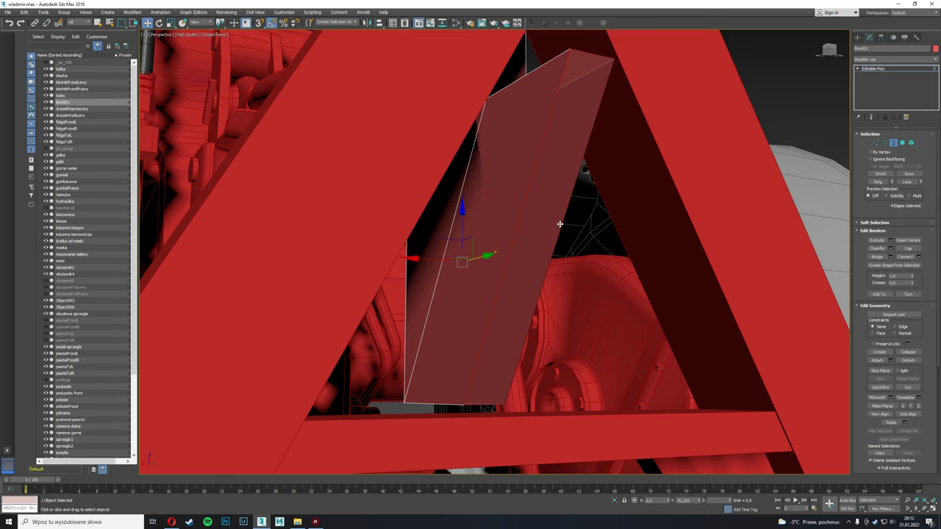
click(919, 406)
mouse_move(661, 265)
alt+middle_down()
mouse_move(610, 263)
mouse_move(537, 334)
alt+middle_up()
Switch to edge editing and view the plate against the whole red assembly.
key(2)
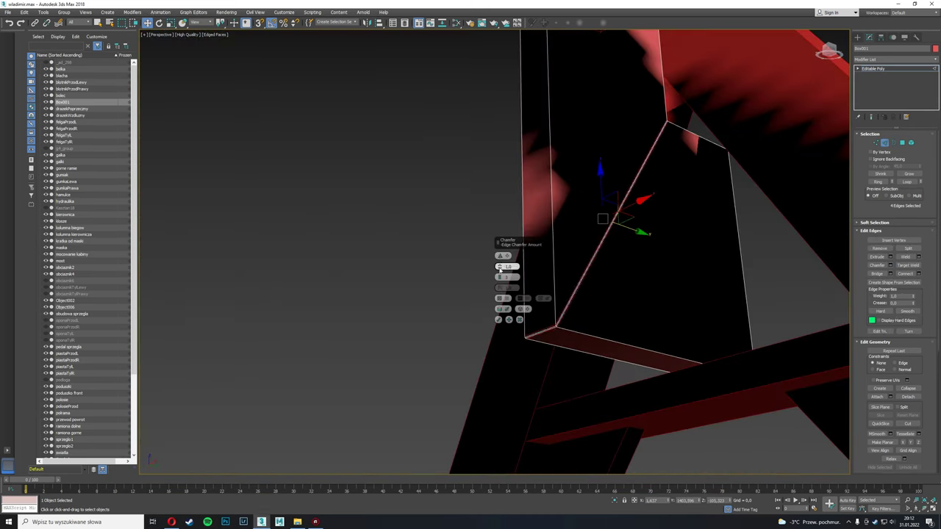
scroll(500, 270, down, 5)
mouse_move(500, 271)
alt+middle_down()
mouse_move(545, 315)
mouse_move(531, 262)
alt+middle_up()
scroll(531, 262, up, 3)
scroll(530, 262, up, 3)
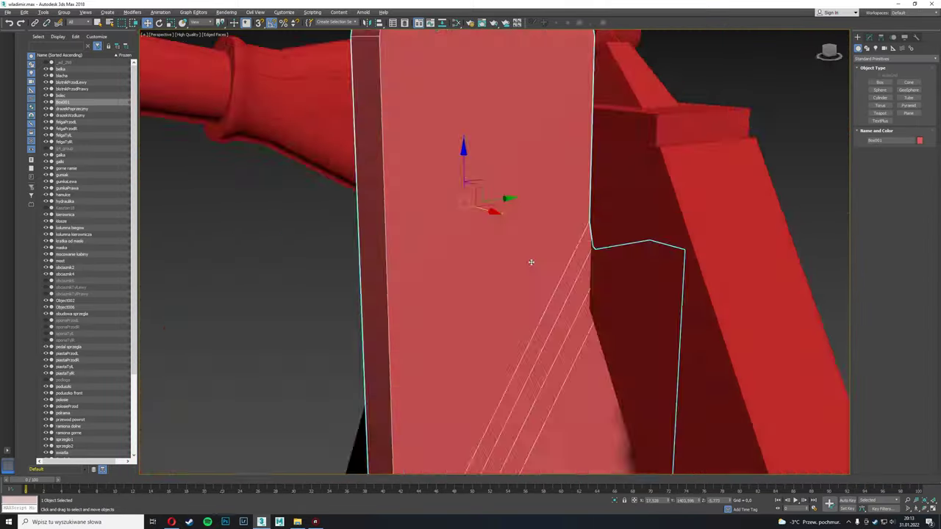
scroll(531, 261, down, 5)
Select the plate's corner vertices for chamfering.
key(4)
mouse_move(662, 248)
alt+middle_down()
mouse_move(475, 353)
mouse_move(604, 256)
alt+middle_up()
scroll(392, 241, up, 5)
scroll(392, 242, down, 2)
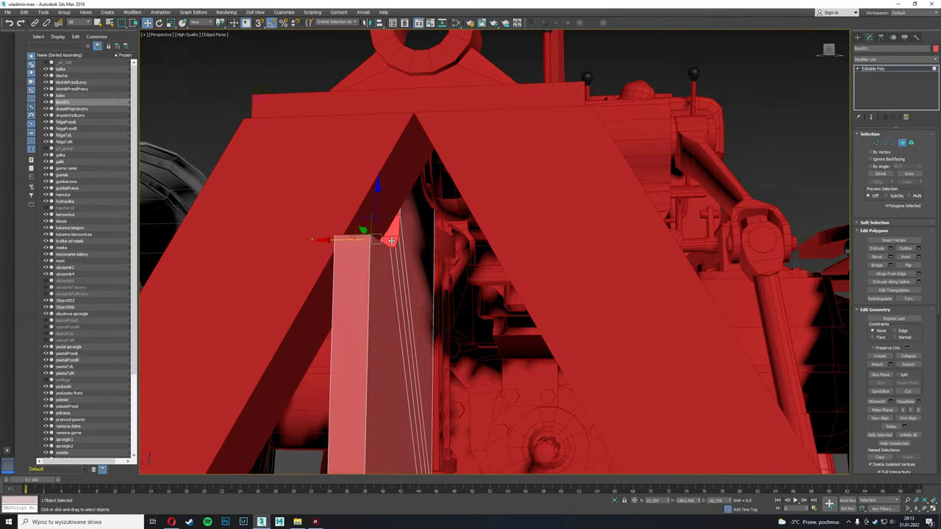
mouse_move(392, 241)
alt+middle_down()
mouse_move(359, 208)
mouse_move(441, 243)
mouse_move(402, 228)
mouse_move(497, 201)
mouse_move(515, 221)
alt+middle_up()
scroll(359, 208, down, 3)
scroll(383, 221, up, 3)
click(868, 39)
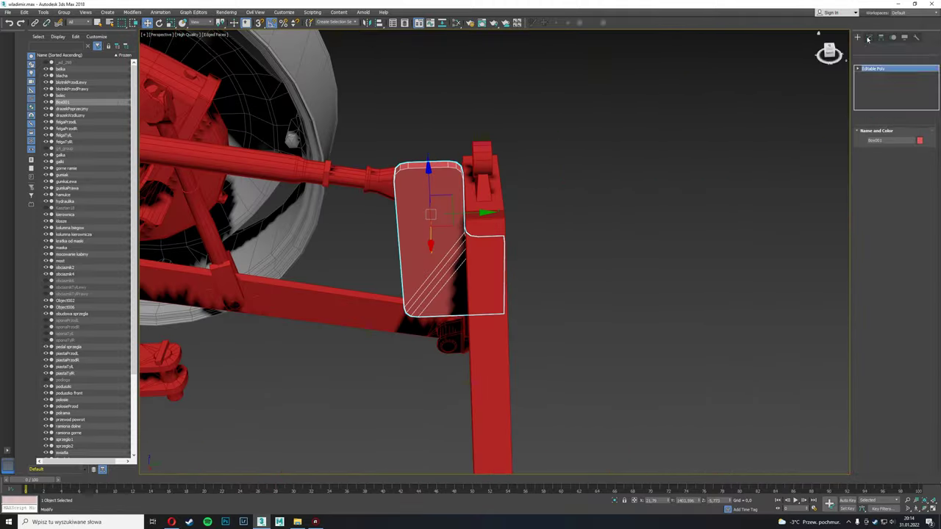
drag(339, 111, 480, 376)
alt+middle_drag(479, 376, 478, 219)
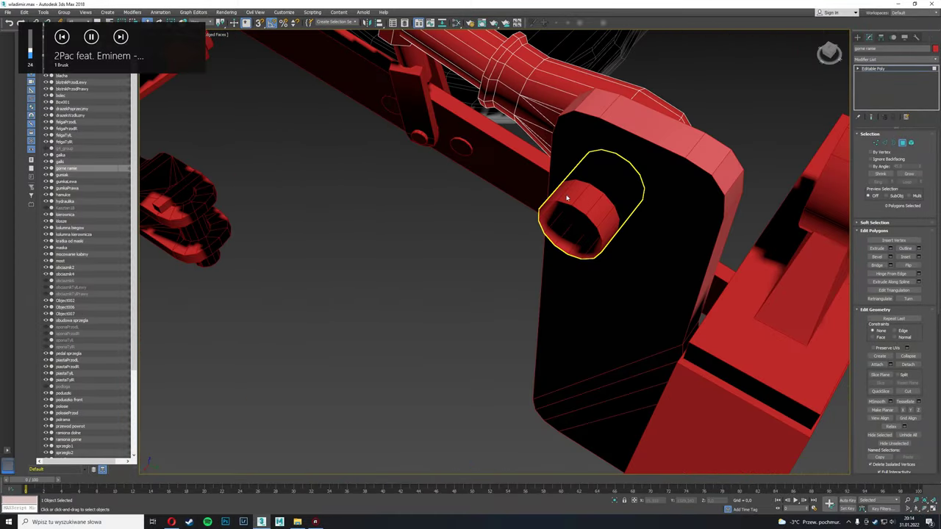
Select the ring opening's border edges on Box001.
click(592, 206)
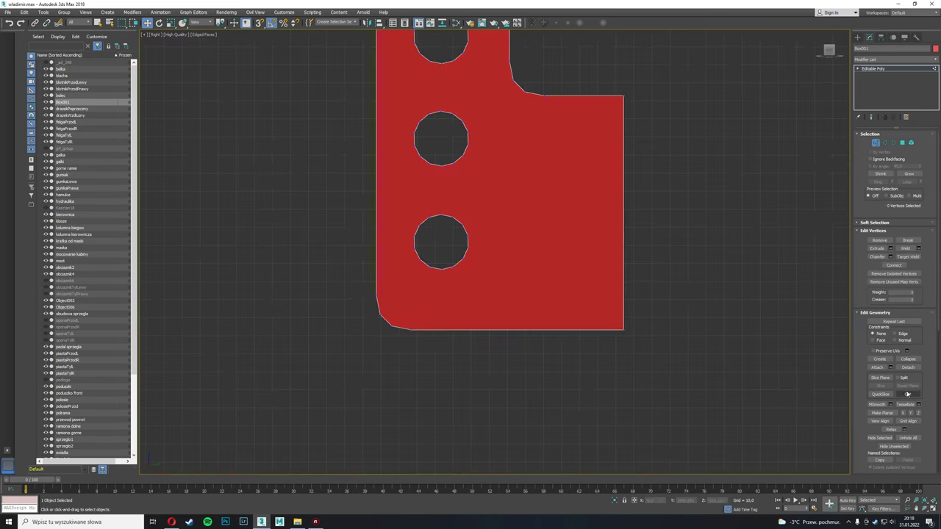
Cut a new edge on Box001 from the bottom hole's vertex up to the top hole's edge.
click(907, 395)
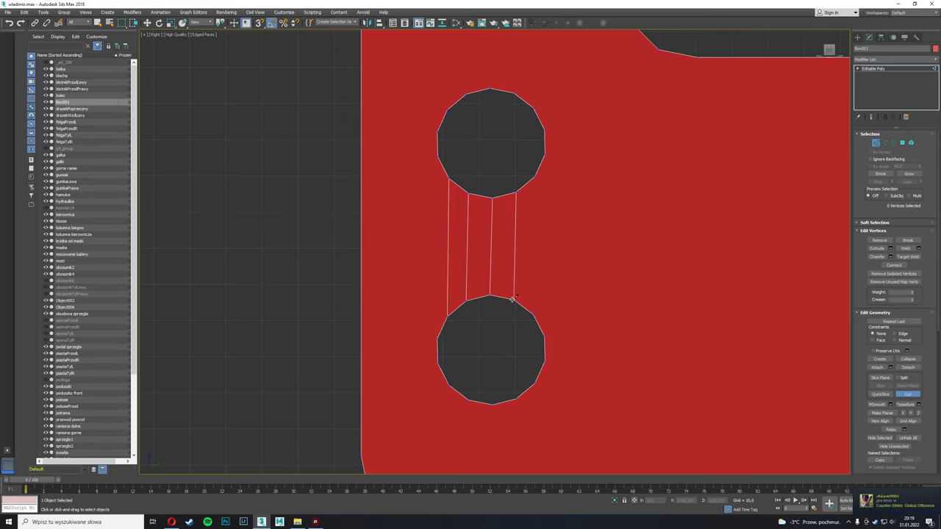
scroll(532, 184, down, 4)
scroll(550, 220, up, 4)
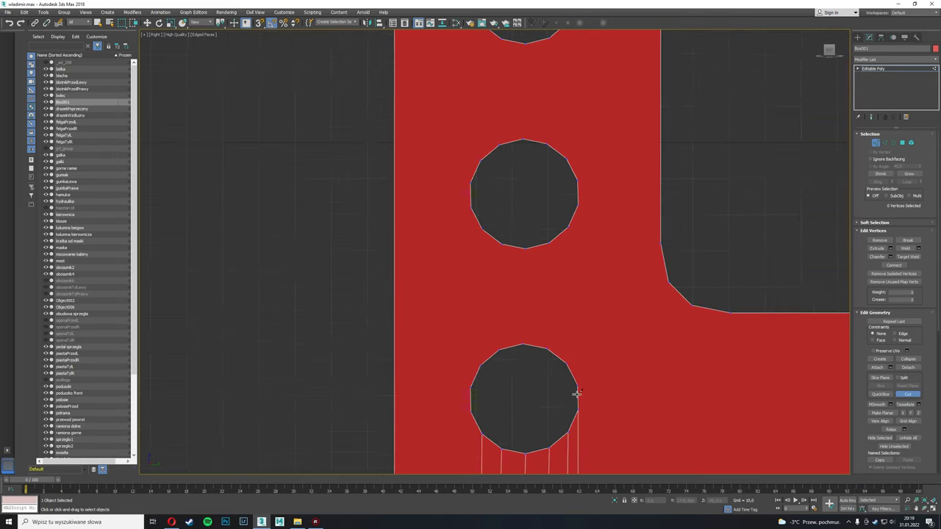
middle_drag(577, 221, 577, 366)
click(545, 327)
scroll(541, 330, up, 3)
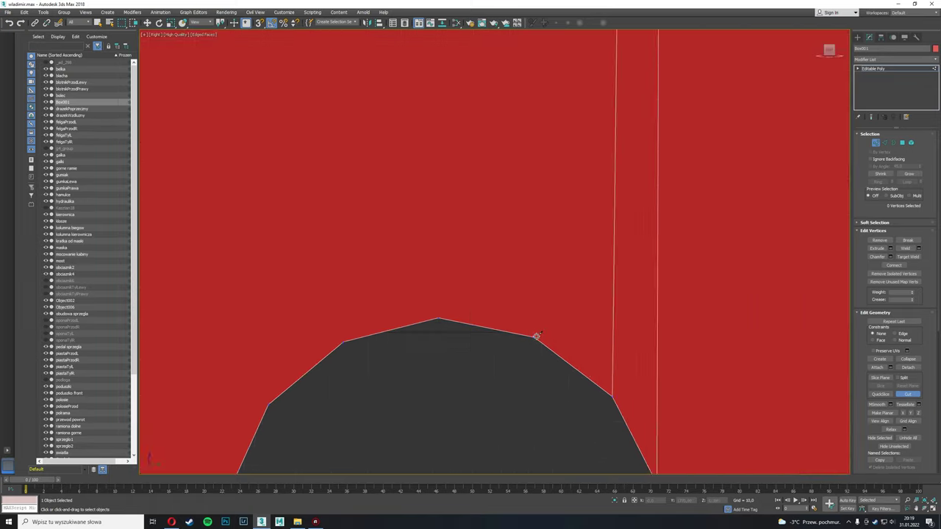
scroll(526, 250, down, 2)
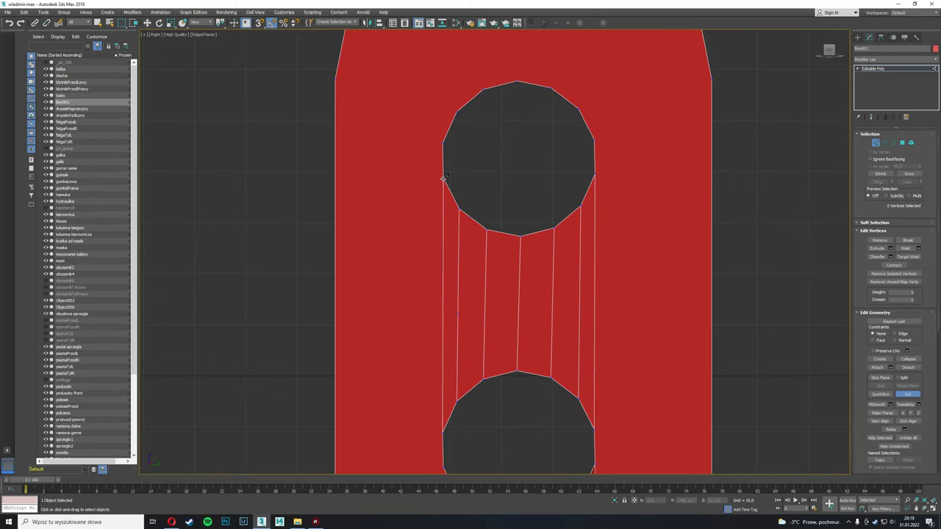
key(w)
click(469, 217)
scroll(456, 215, down, 3)
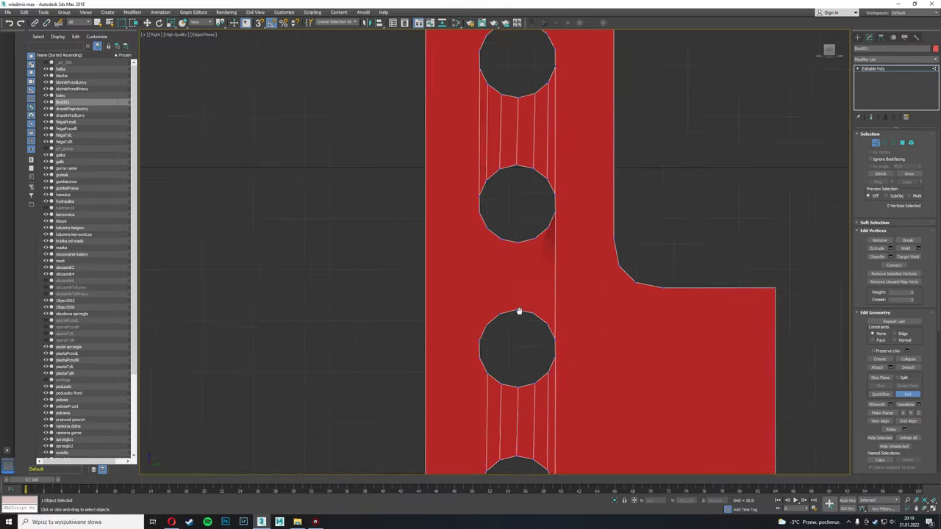
scroll(592, 184, up, 3)
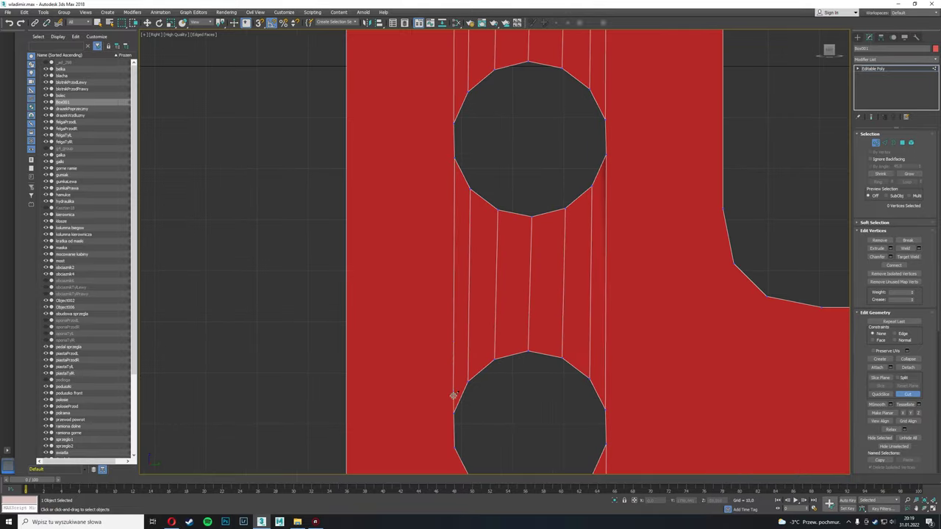
Move across to the plate's upper holes and resume cutting edges toward the outline.
scroll(463, 393, down, 2)
scroll(478, 397, down, 2)
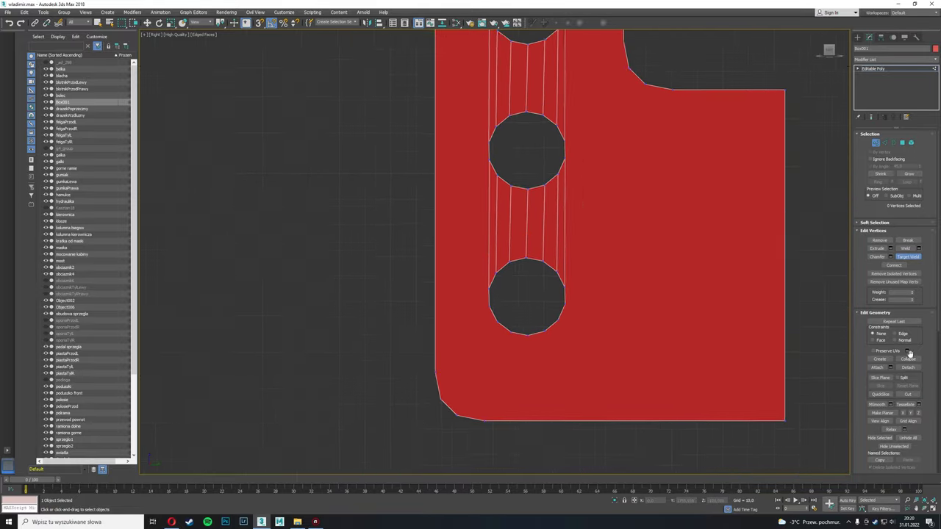
middle_drag(626, 240, 557, 336)
scroll(622, 256, down, 2)
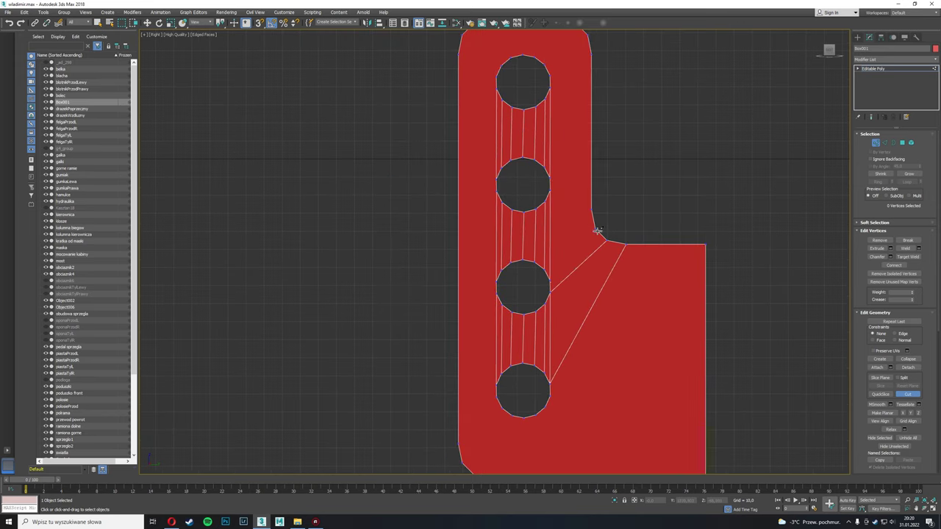
scroll(581, 208, down, 2)
scroll(539, 332, up, 3)
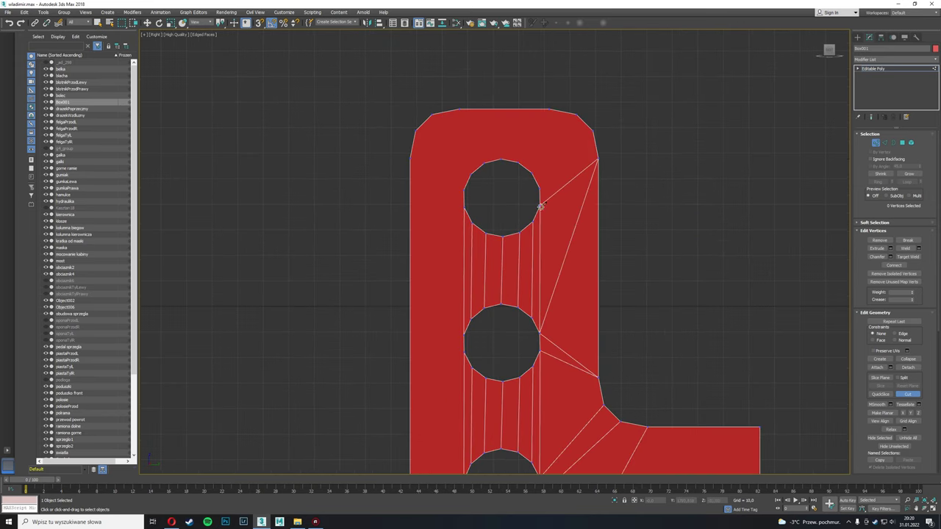
scroll(541, 206, down, 2)
middle_drag(541, 206, 507, 283)
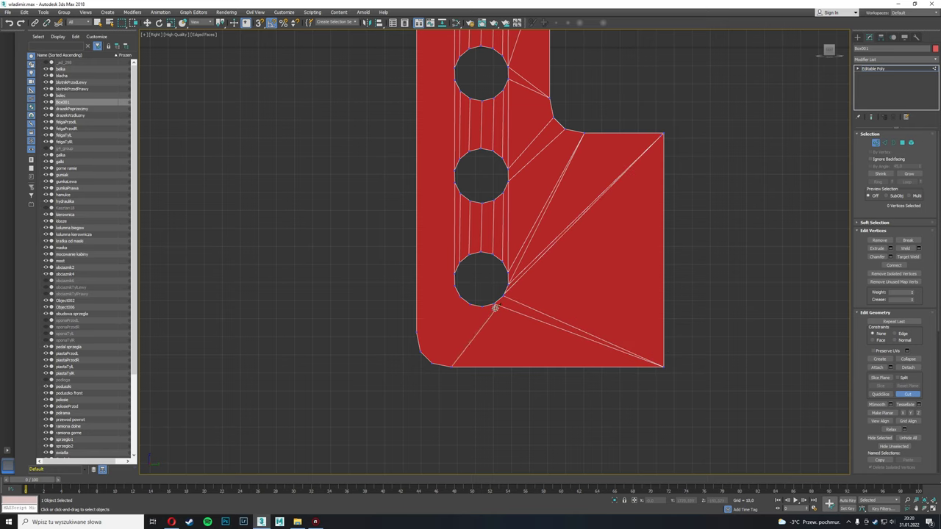
scroll(412, 324, up, 3)
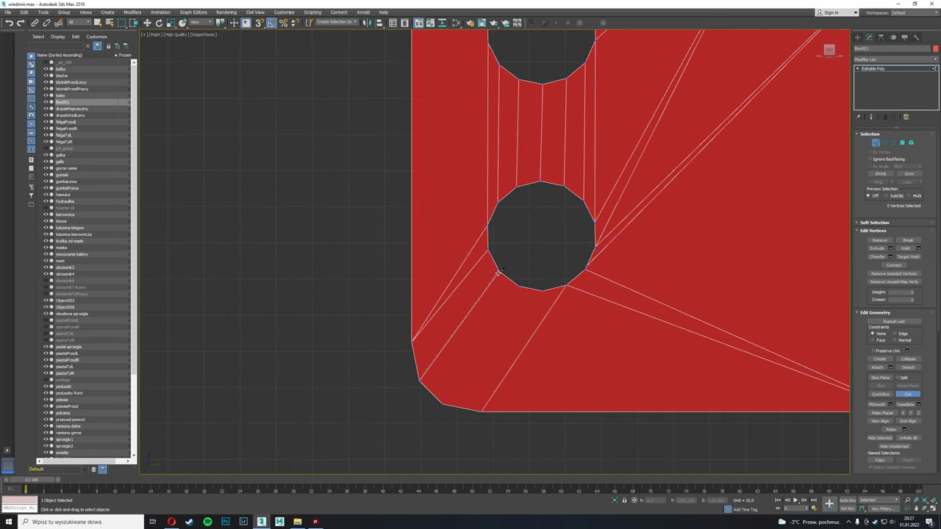
scroll(559, 265, down, 4)
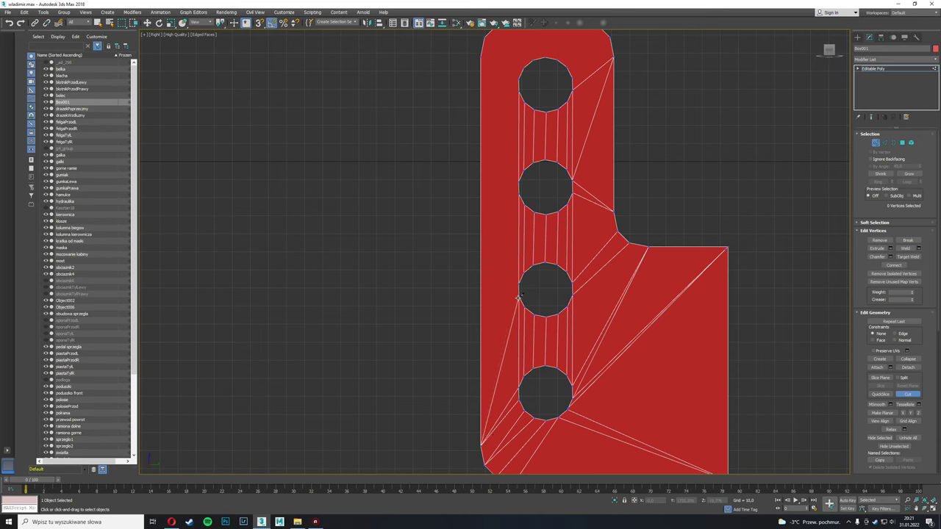
middle_drag(480, 55, 480, 136)
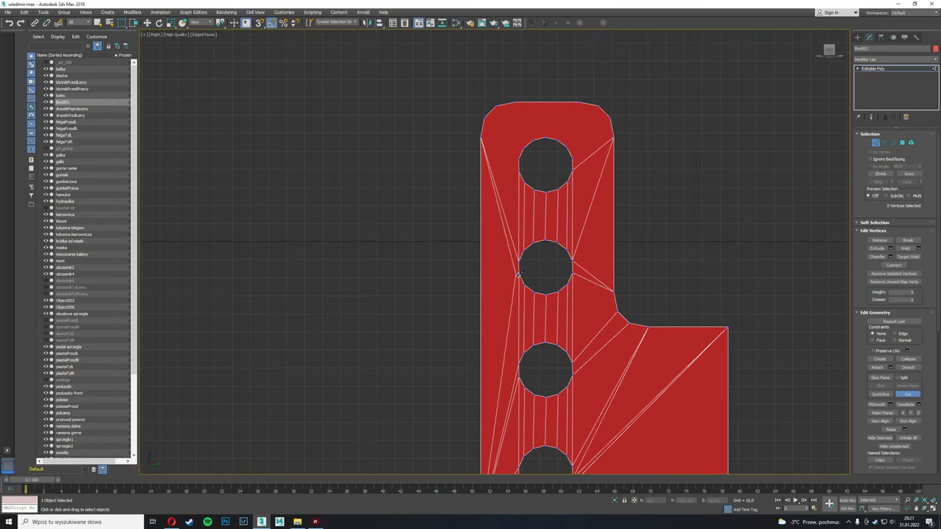
click(908, 394)
scroll(542, 285, up, 3)
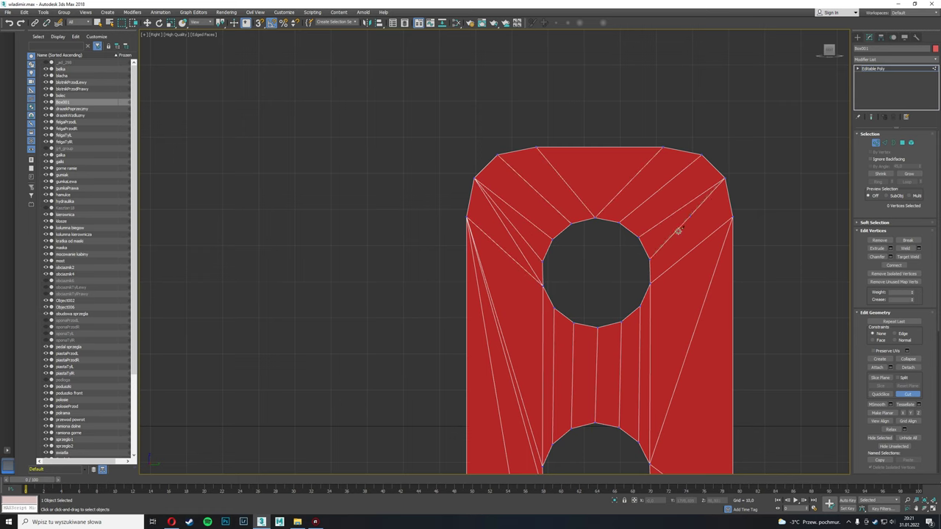
scroll(678, 231, down, 3)
End the cut, then select the side plate's border edges and polygons, framed in perspective view.
scroll(609, 206, up, 1)
click(908, 394)
key(p)
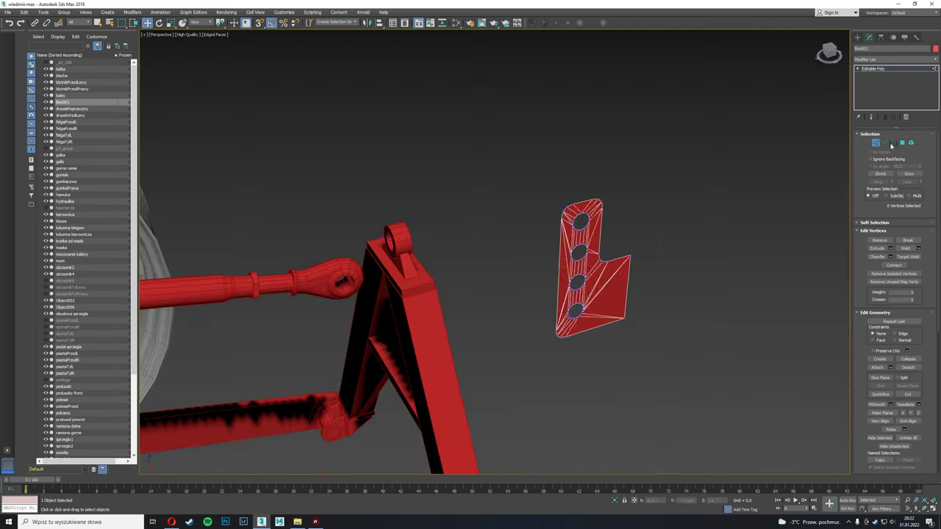
click(892, 144)
key(z)
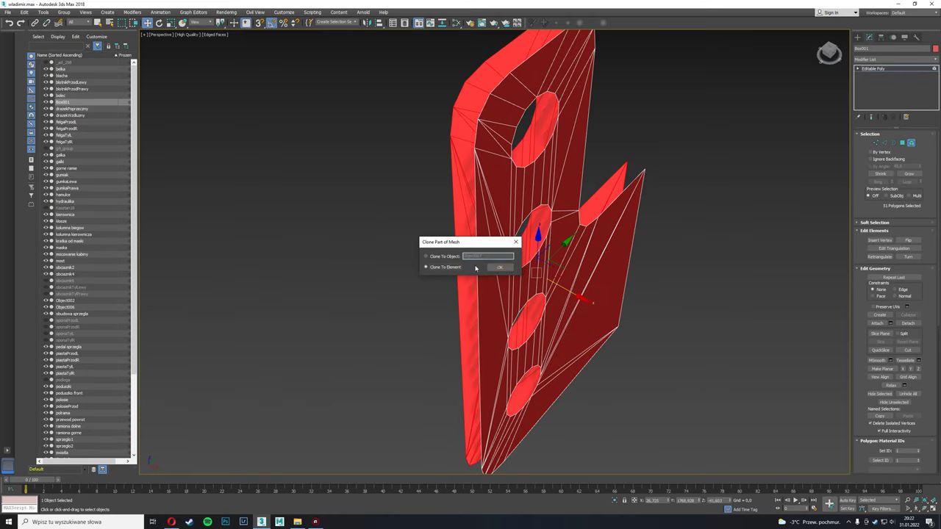
key(4)
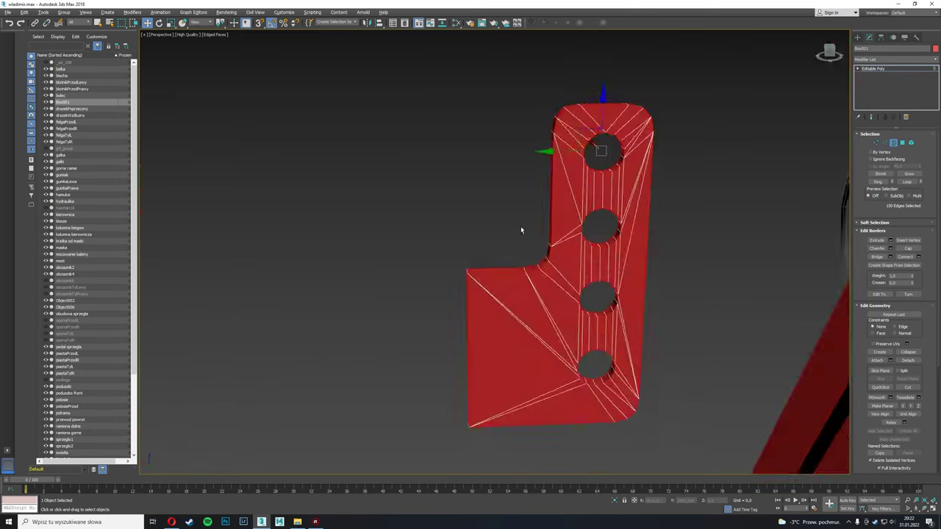
key(z)
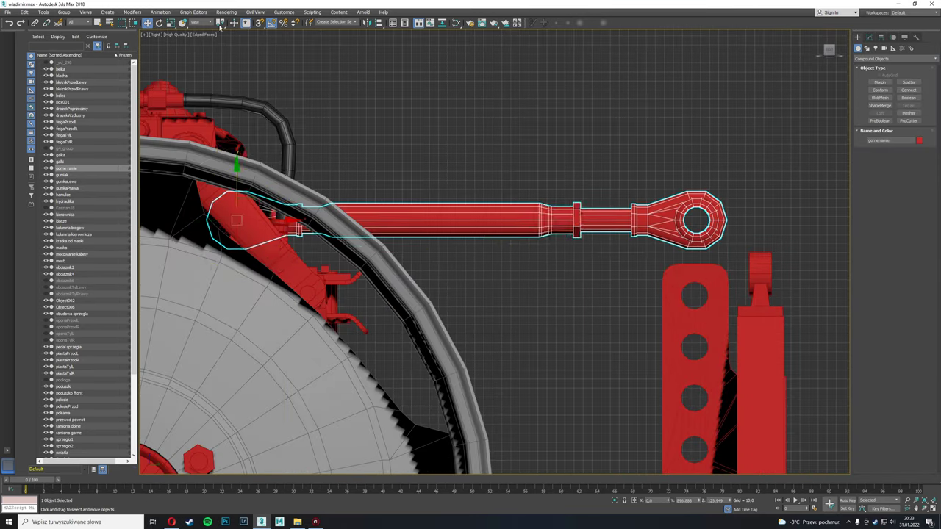
Activate the Move tool for the top link rod.
click(147, 23)
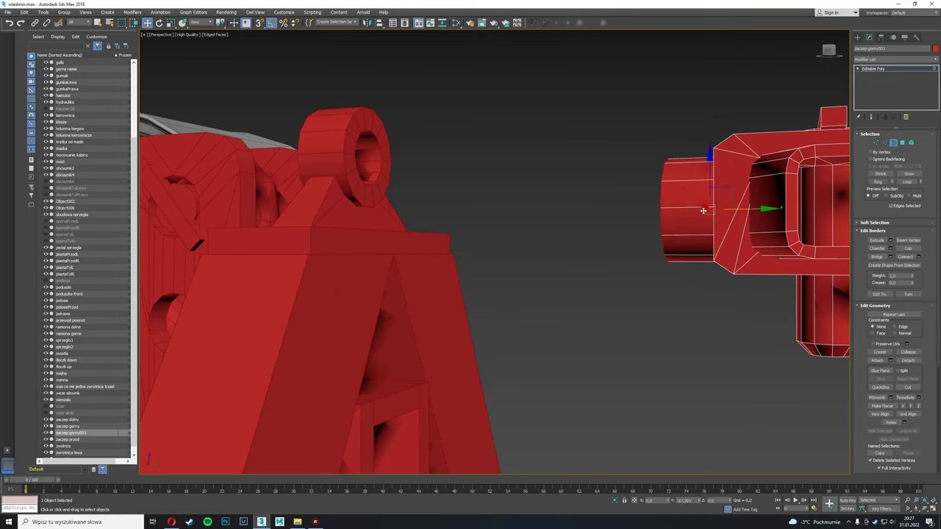
Select the centre bracket's front face on Object006 at Polygon level and inspect it from above.
alt+middle_drag(610, 197, 616, 230)
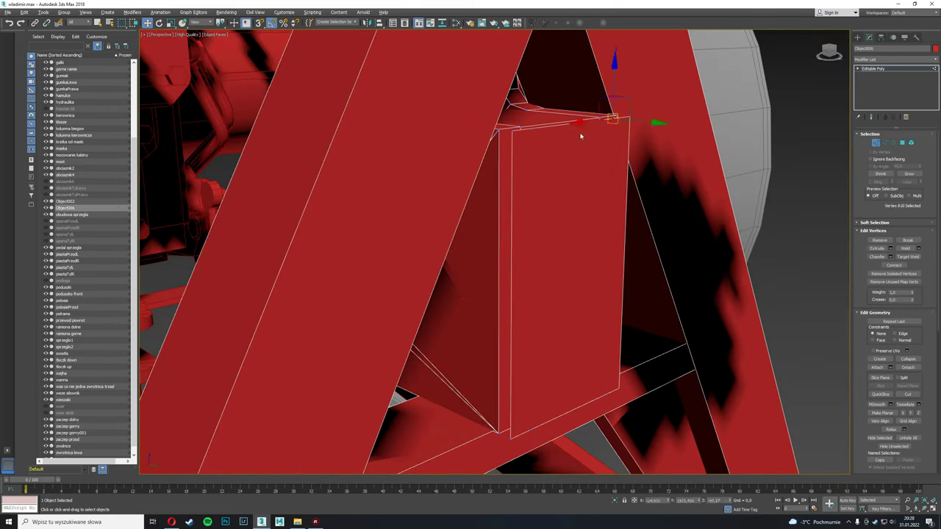
key(4)
click(530, 419)
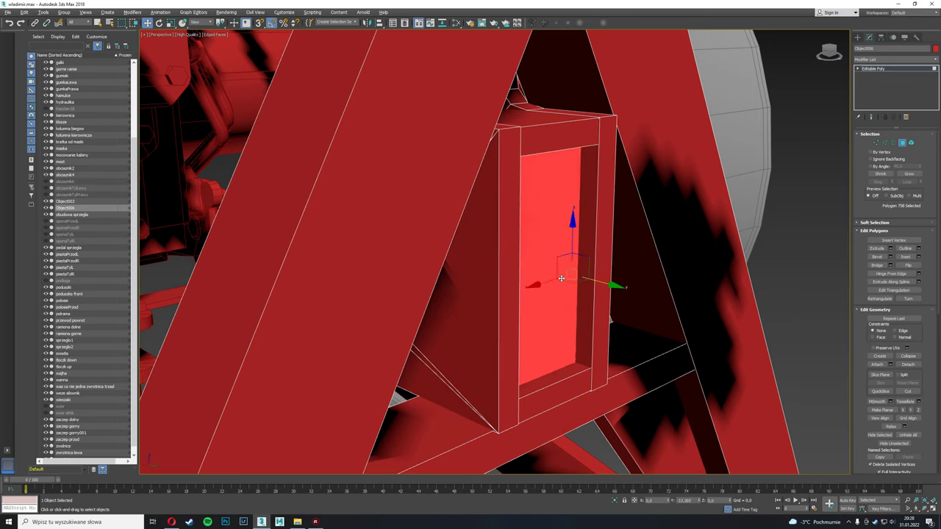
alt+middle_drag(584, 293, 543, 316)
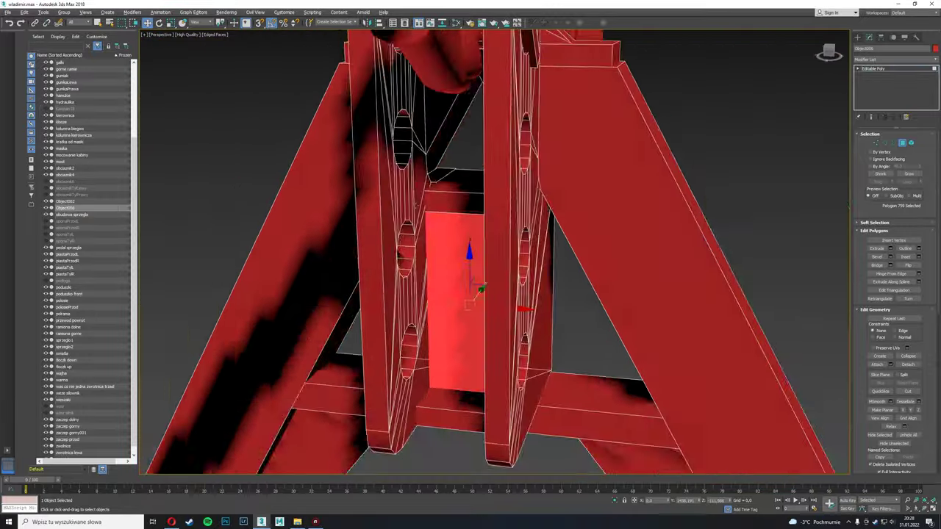
alt+middle_drag(515, 309, 548, 296)
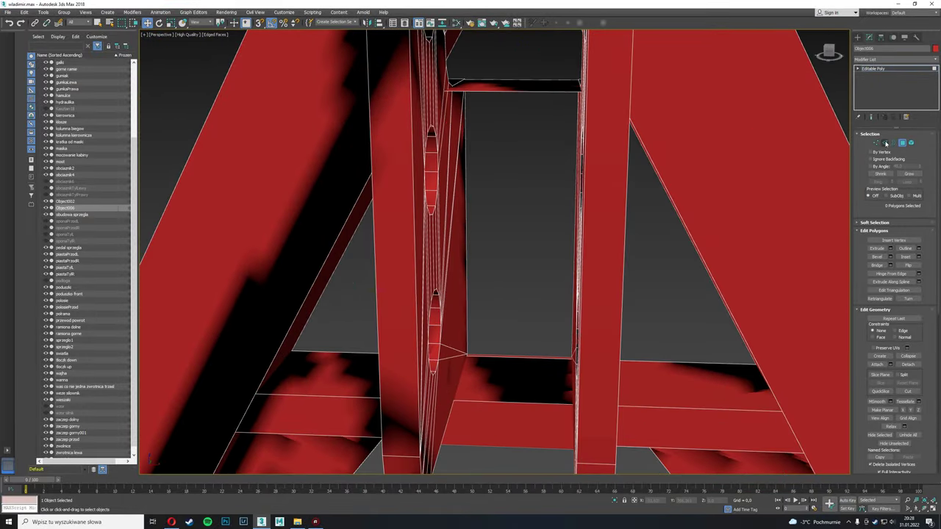
alt+middle_drag(520, 348, 529, 308)
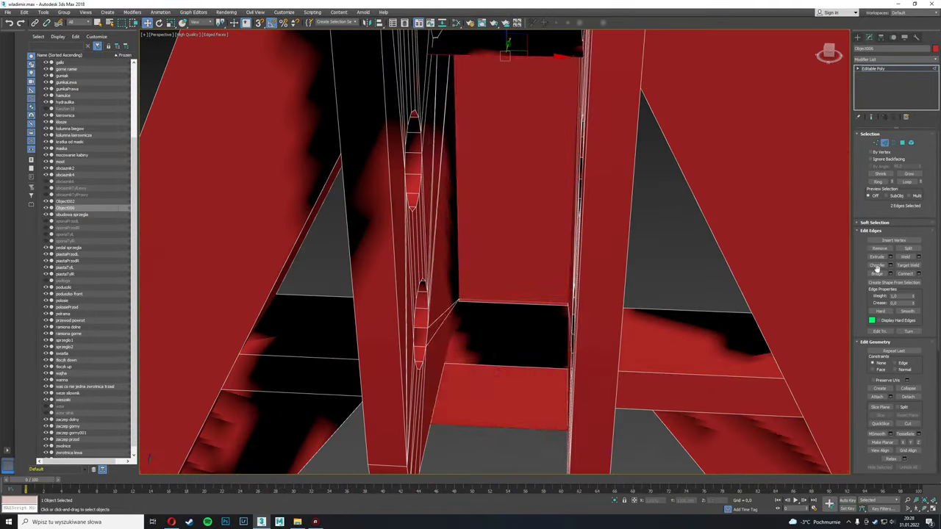
key(4)
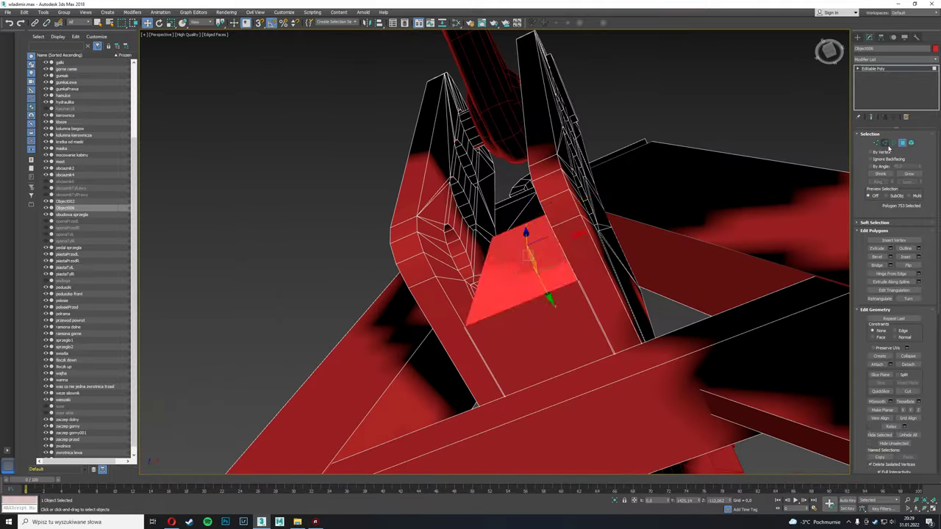
scroll(543, 345, up, 5)
alt+middle_drag(543, 345, 525, 315)
Select and frame the top pin, and pick the border edges of its round end.
click(735, 220)
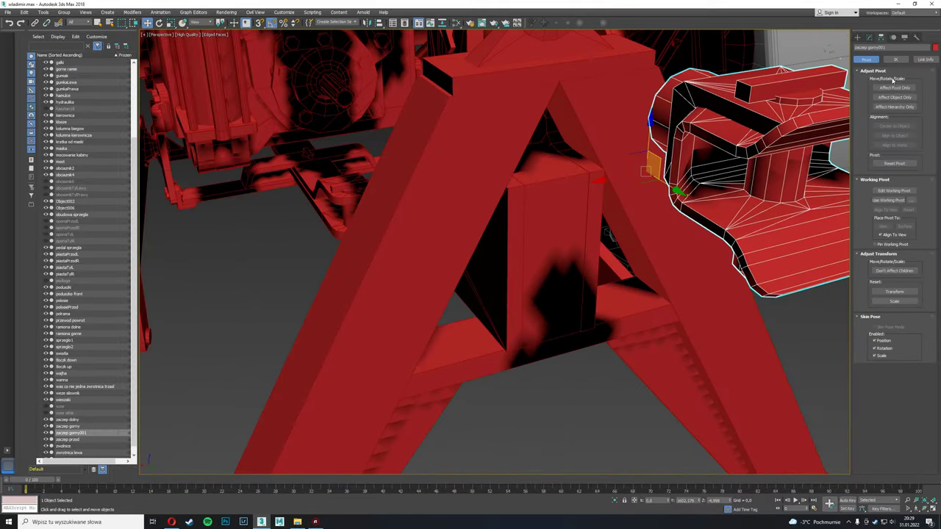
scroll(783, 150, up, 3)
key(z)
scroll(515, 294, up, 5)
click(869, 37)
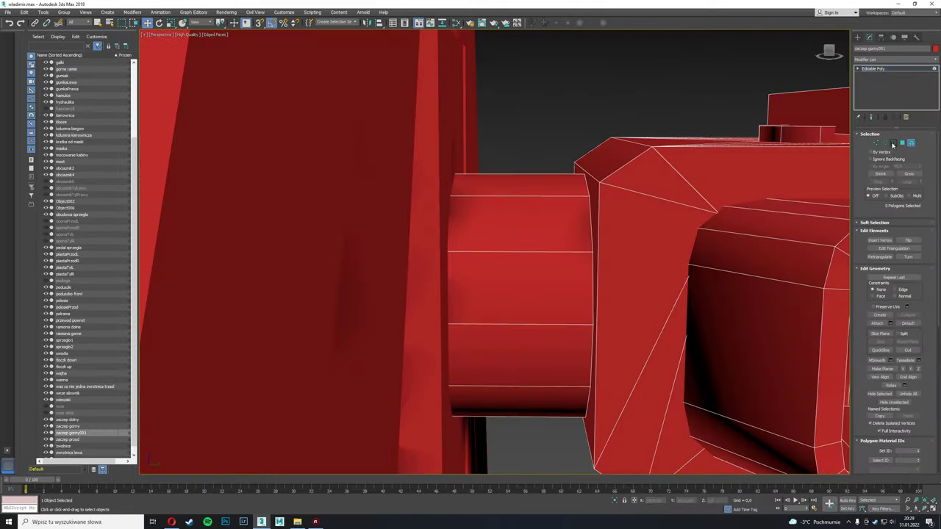
alt+middle_drag(575, 295, 531, 271)
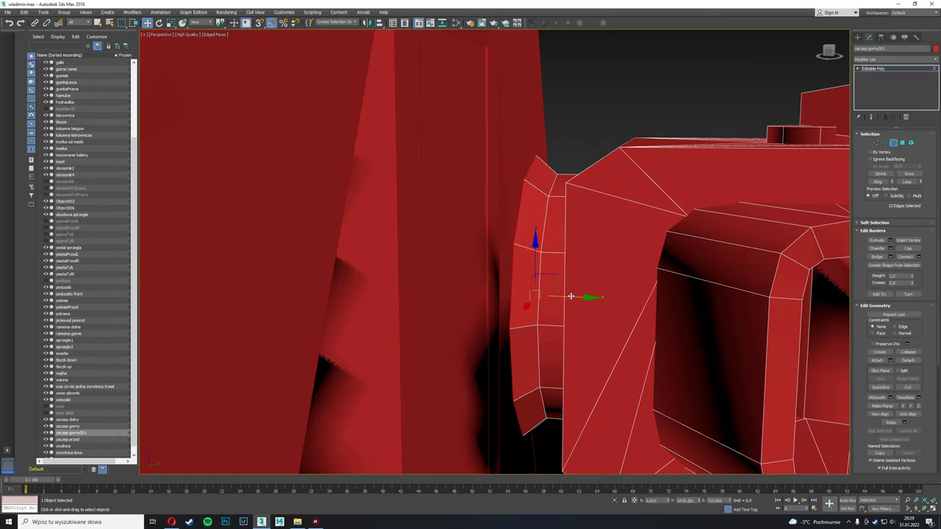
mouse_move(571, 296)
alt+middle_down()
mouse_move(507, 291)
mouse_move(559, 280)
alt+middle_up()
scroll(508, 290, down, 5)
Adjust the pin's pivot, add the A-frame, apply smoothing to both, then deselect.
click(881, 37)
click(895, 87)
scroll(558, 280, up, 3)
ctrl+click(588, 221)
click(869, 37)
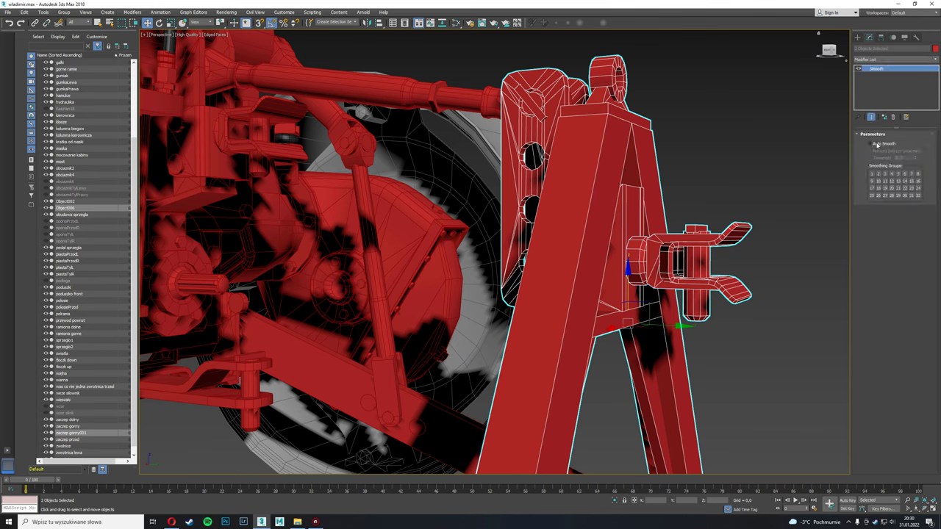
click(798, 153)
scroll(714, 221, down, 3)
mouse_move(798, 154)
alt+middle_down()
mouse_move(714, 220)
mouse_move(497, 156)
mouse_move(530, 147)
alt+middle_up()
scroll(714, 220, up, 5)
Select Object006's top face above the centre bracket and edges on its top plate.
scroll(530, 147, up, 5)
click(537, 150)
click(543, 158)
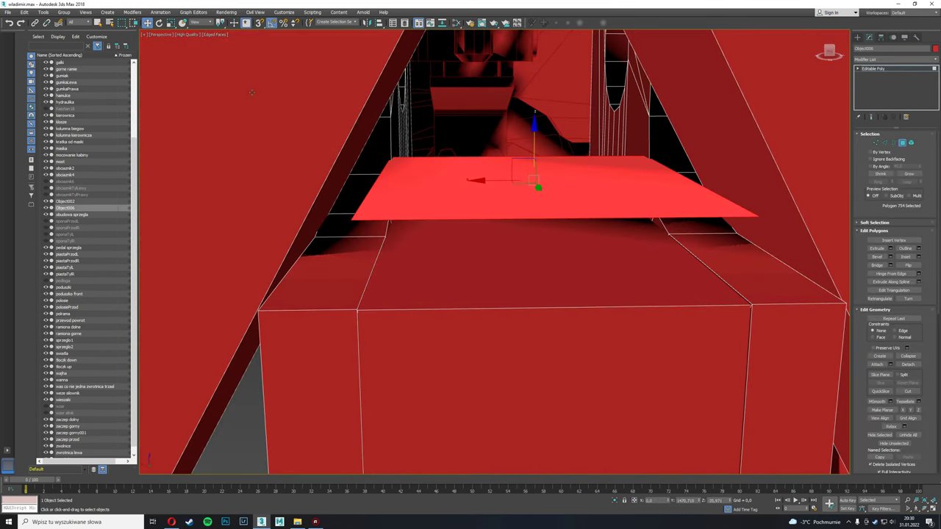
alt+middle_drag(475, 180, 501, 142)
key(2)
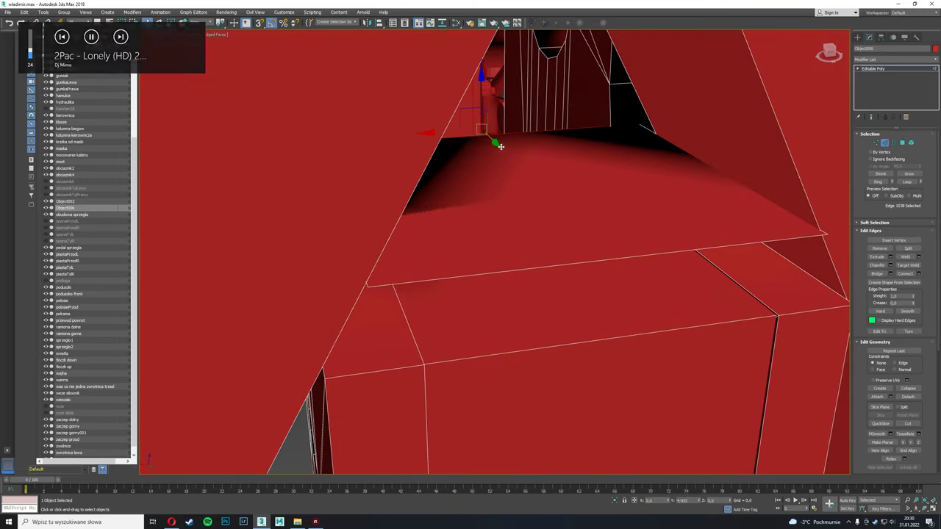
click(427, 199)
scroll(427, 199, down, 3)
mouse_move(427, 199)
alt+middle_down()
mouse_move(471, 279)
mouse_move(509, 312)
alt+middle_up()
scroll(471, 279, down, 2)
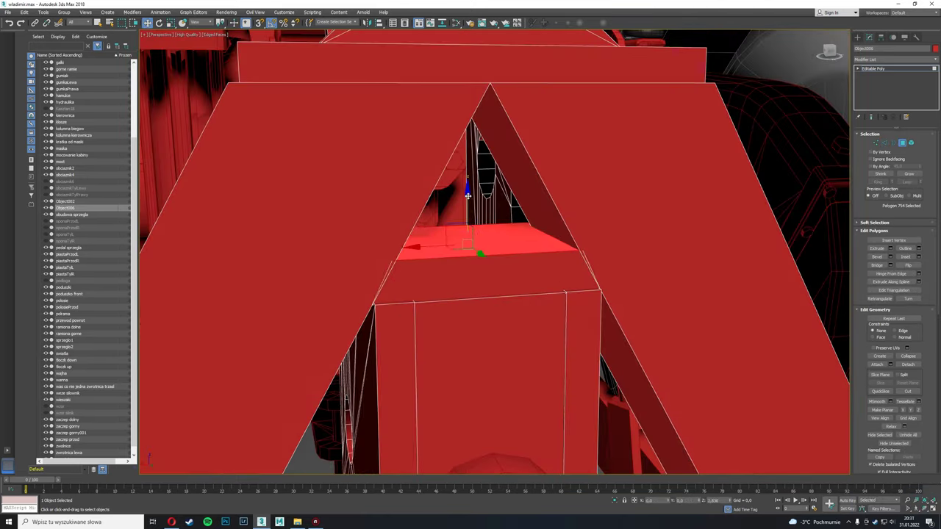
scroll(666, 330, down, 5)
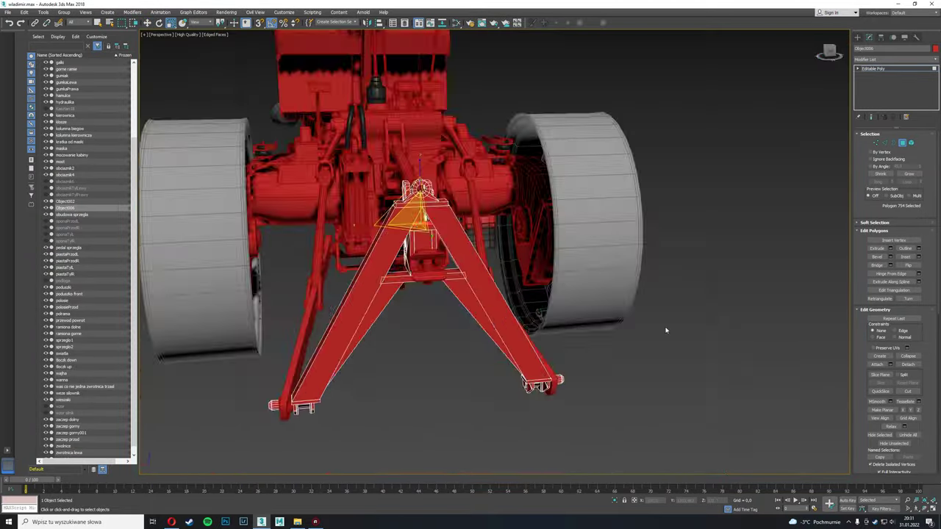
alt+middle_drag(666, 330, 515, 294)
scroll(438, 240, up, 6)
Select the A-frame's vertices around the centre struts and prepare to move them.
key(5)
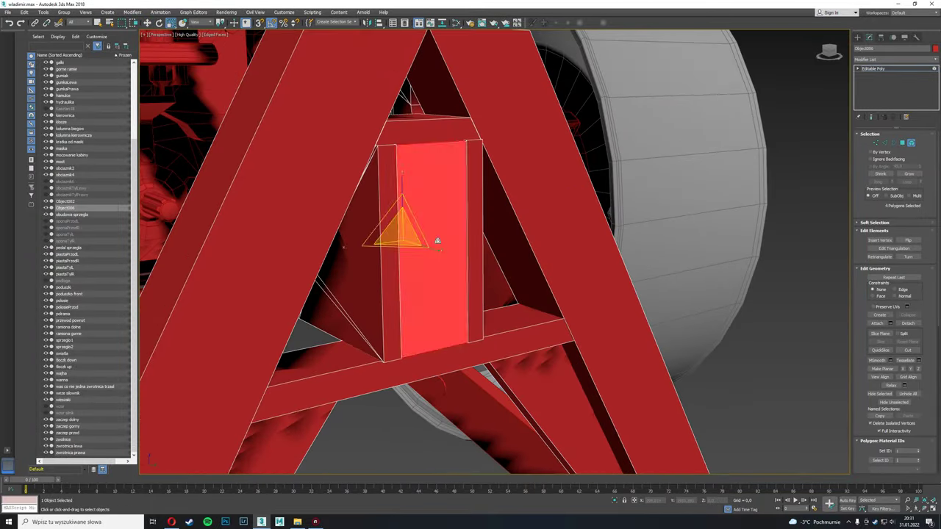
key(4)
alt+middle_drag(438, 240, 412, 243)
scroll(388, 234, up, 4)
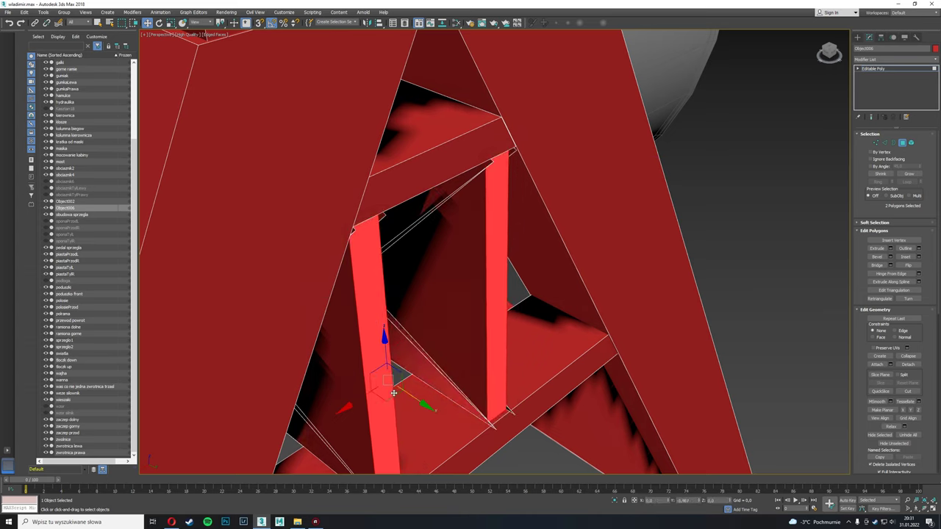
scroll(745, 189, down, 4)
key(1)
scroll(511, 284, up, 8)
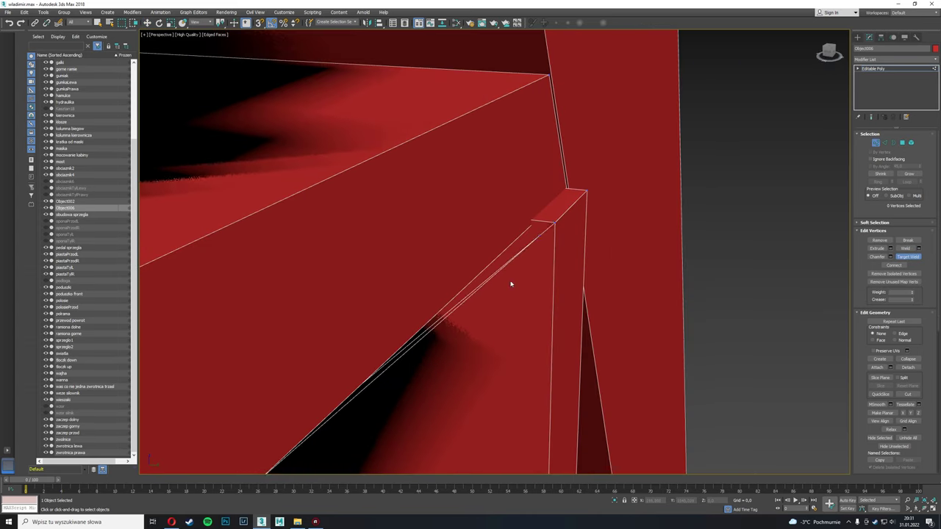
alt+middle_drag(511, 283, 269, 248)
key(ctrl+a)
key(w)
scroll(526, 353, down, 6)
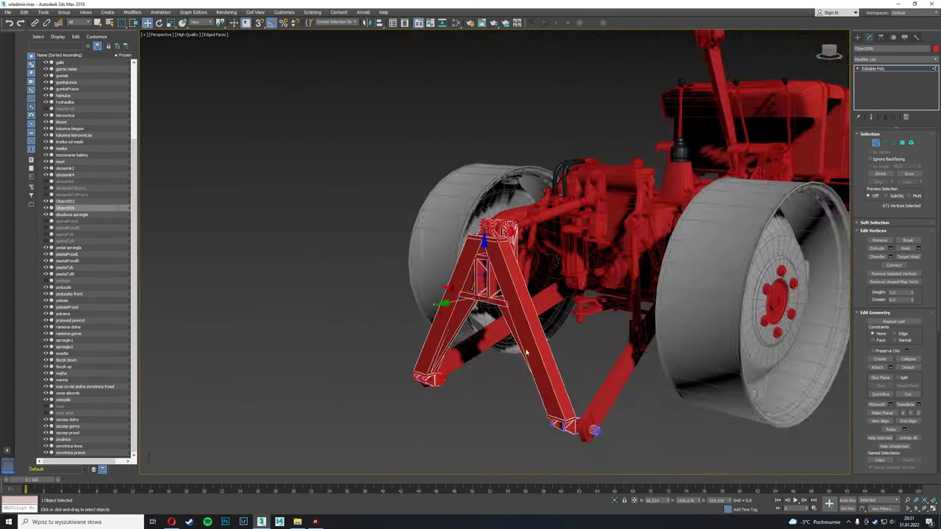
Return to face editing on the hitch top, viewed from above the top pin.
key(4)
scroll(526, 353, up, 3)
scroll(507, 360, up, 3)
scroll(487, 372, up, 2)
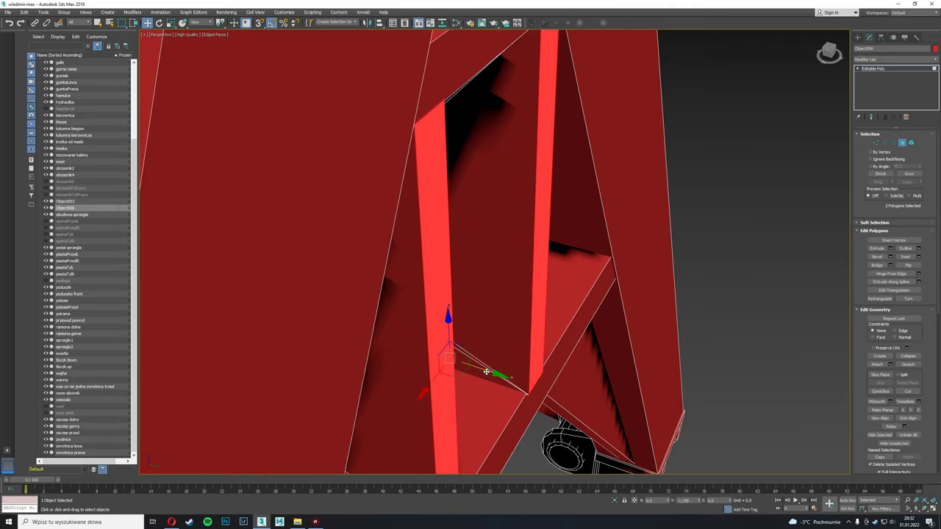
scroll(487, 372, down, 3)
scroll(486, 372, down, 3)
mouse_move(486, 372)
alt+middle_down()
mouse_move(515, 279)
mouse_move(906, 145)
alt+middle_up()
scroll(503, 272, up, 4)
scroll(503, 272, up, 5)
alt+middle_drag(691, 156, 515, 272)
Select Object007 and enter its Polygon level.
click(488, 220)
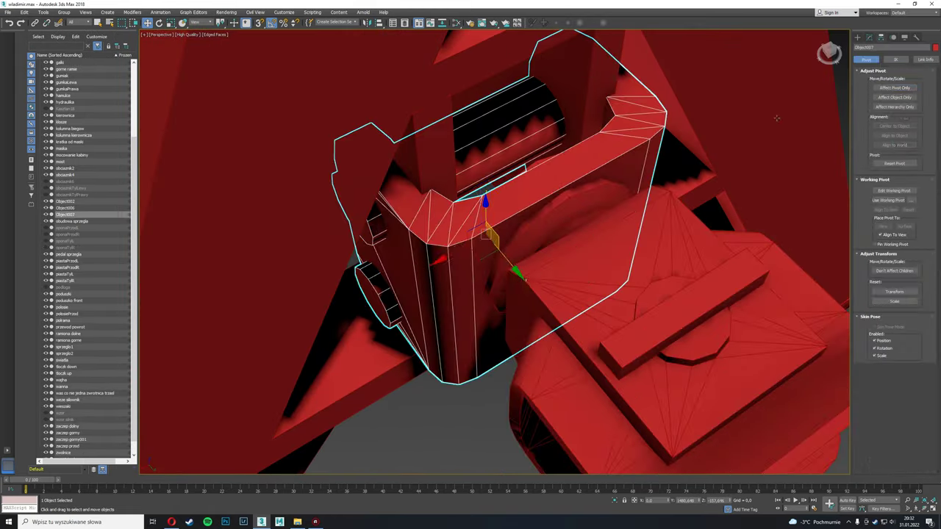
mouse_move(487, 221)
alt+middle_down()
mouse_move(295, 151)
mouse_move(450, 257)
mouse_move(412, 250)
mouse_move(383, 241)
mouse_move(625, 241)
alt+middle_up()
click(450, 256)
click(411, 250)
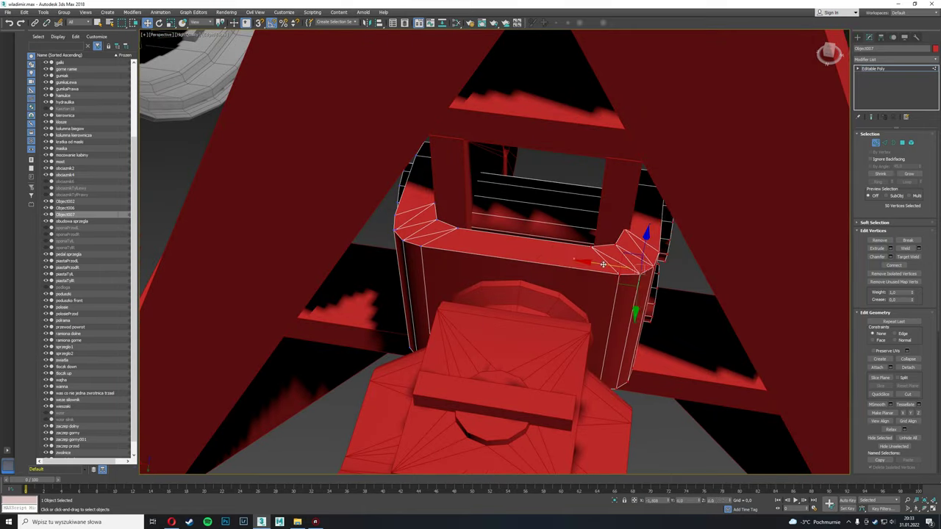
key(4)
key(ctrl+a)
mouse_move(630, 298)
alt+middle_down()
mouse_move(680, 320)
mouse_move(637, 330)
alt+middle_up()
Select Object007's vertical side column and two round side faces, then deselect and zoom out.
click(680, 320)
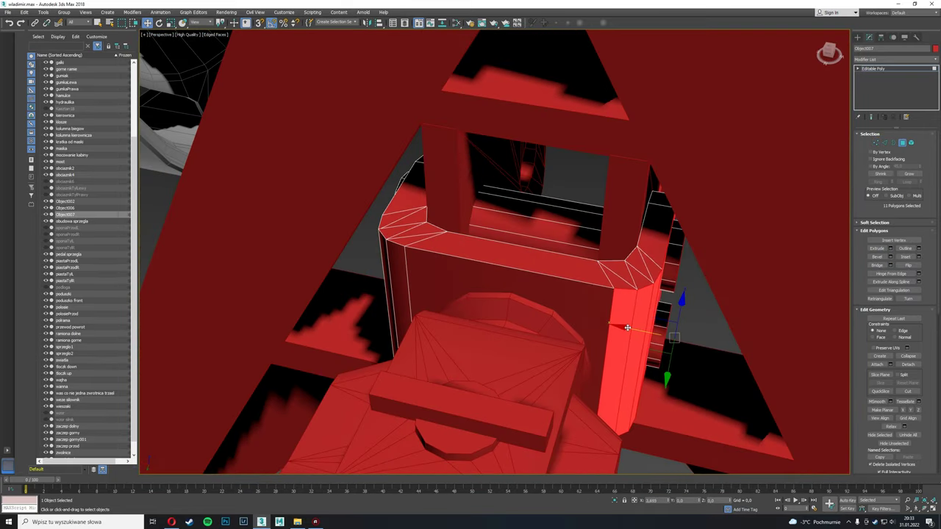
alt+middle_drag(628, 328, 406, 234)
click(406, 233)
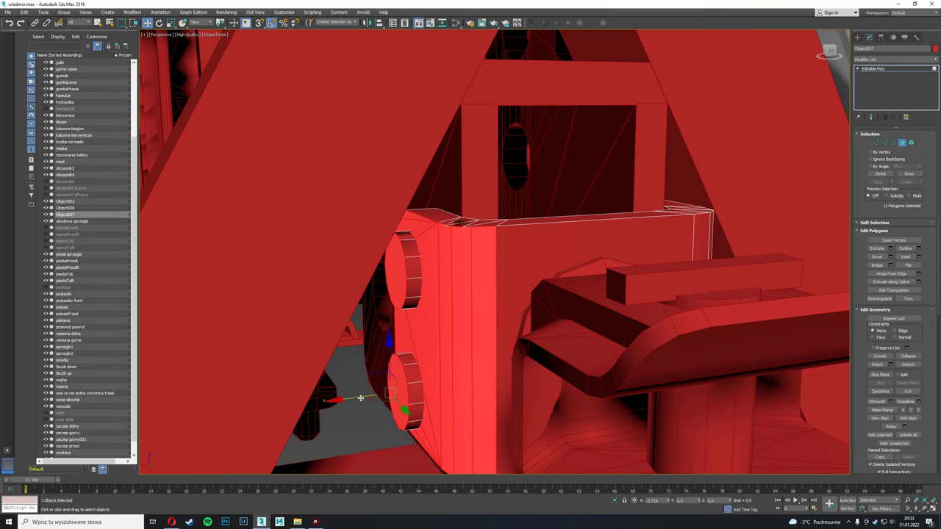
alt+middle_drag(361, 398, 515, 316)
click(857, 36)
alt+middle_drag(706, 308, 661, 284)
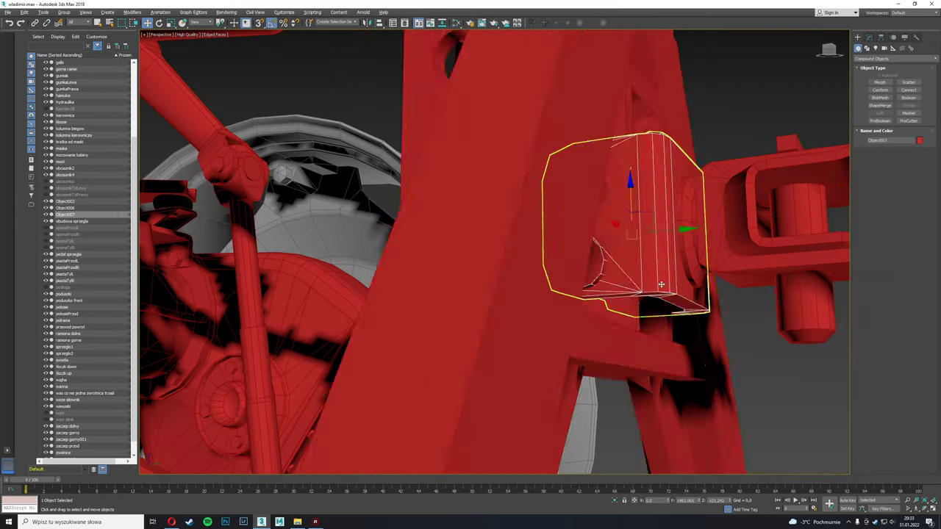
scroll(661, 284, down, 5)
scroll(661, 285, down, 5)
scroll(684, 324, down, 5)
click(708, 321)
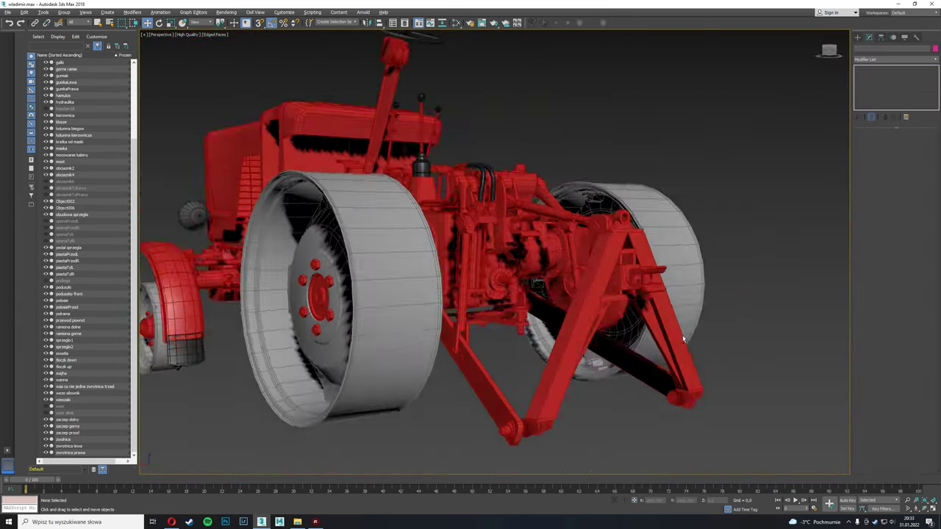
Turn on Default Shading and place a Standard Skylight in the tractor scene.
mouse_move(684, 340)
alt+middle_down()
mouse_move(631, 353)
mouse_move(463, 304)
mouse_move(528, 230)
mouse_move(515, 213)
mouse_move(769, 128)
alt+middle_up()
key(F4)
click(894, 59)
click(882, 68)
click(909, 98)
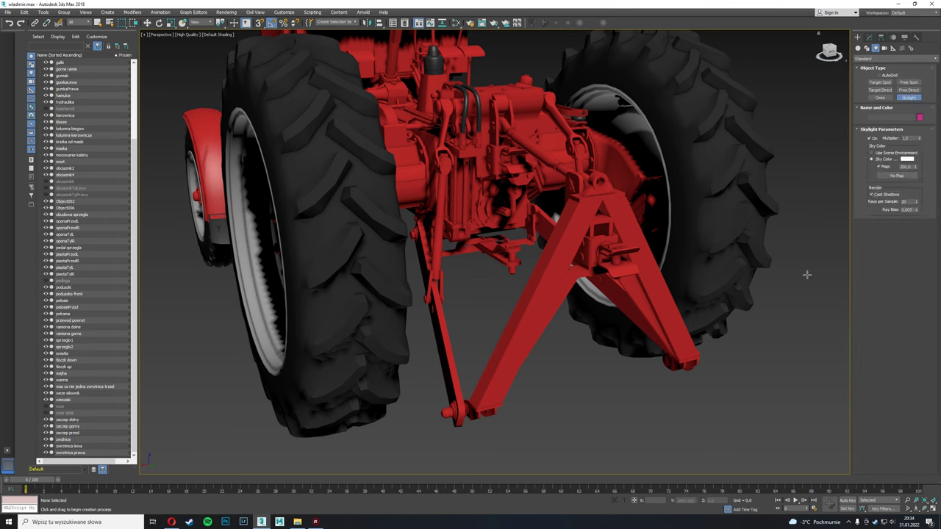
click(807, 270)
click(227, 12)
Render the skylit perspective view of the tractor and red A-frame hitch.
click(235, 30)
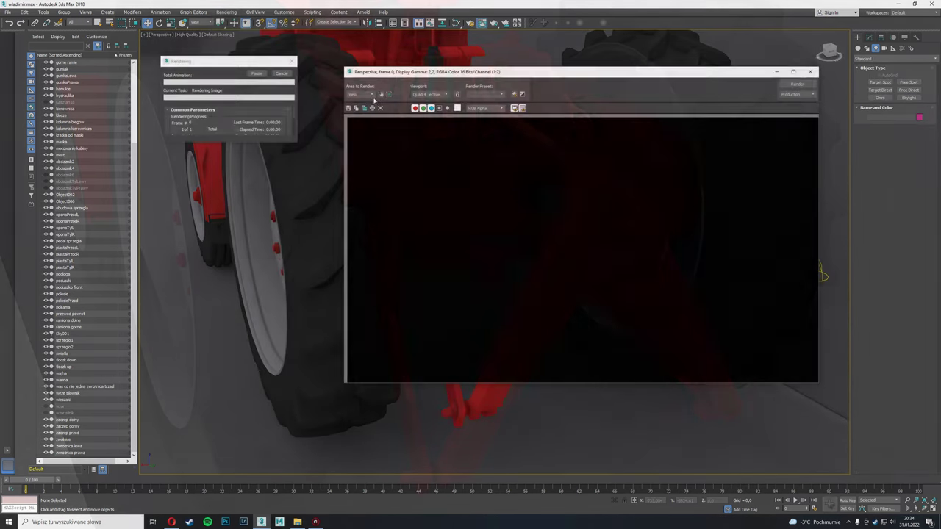